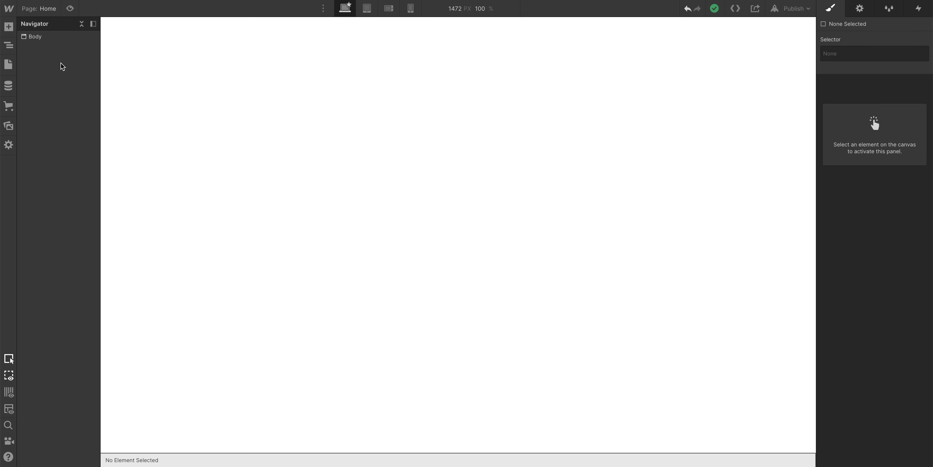
Step: Add a Section to the empty page body and set its height to 100 VH
key("a")
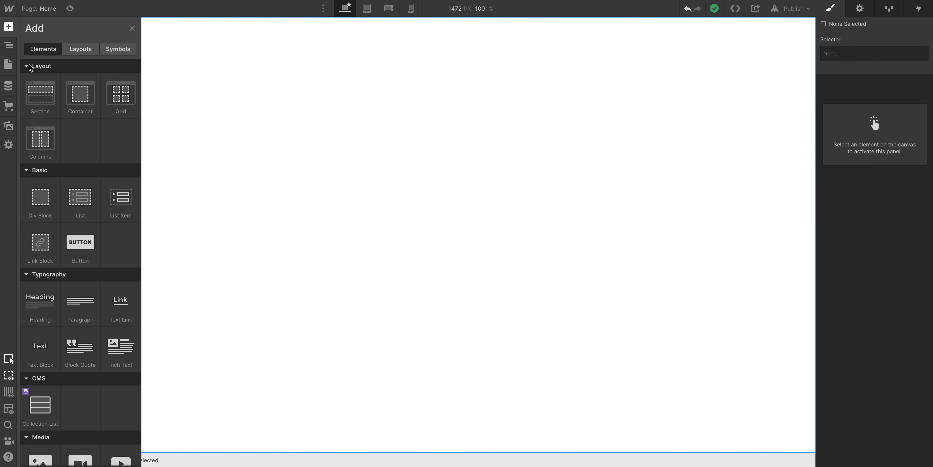
left_click_drag(39, 97, 188, 108)
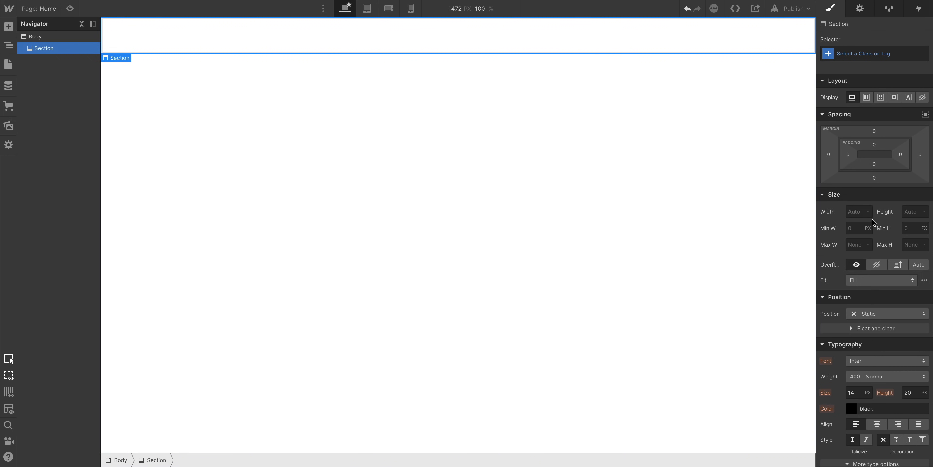
left_click(911, 211)
type("100vh")
key("Return")
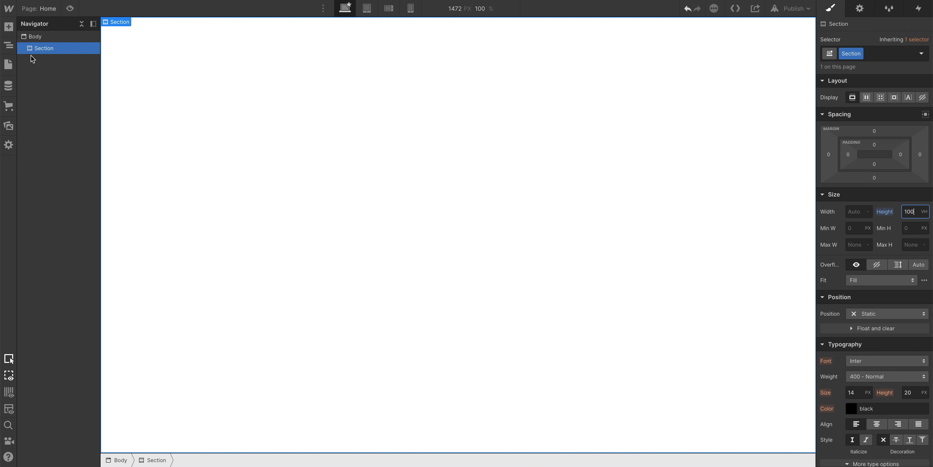
Step: Add a Heading element inside the section
left_click(9, 27)
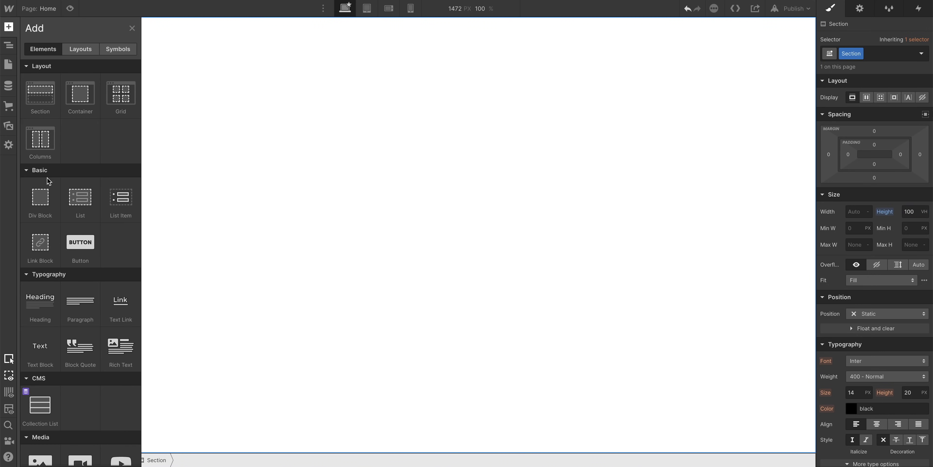
left_click_drag(45, 303, 171, 217)
left_click(211, 58)
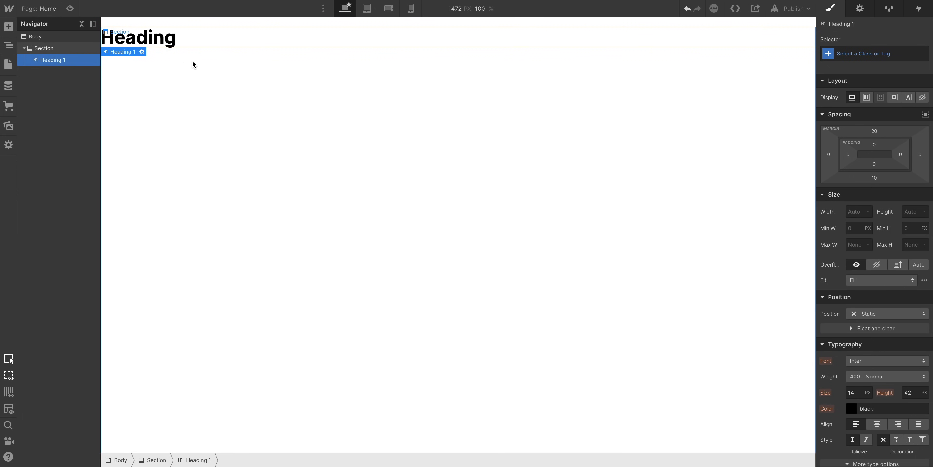
Step: Make the section a flex container with center align and center justify so the heading sits in its middle
left_click(75, 48)
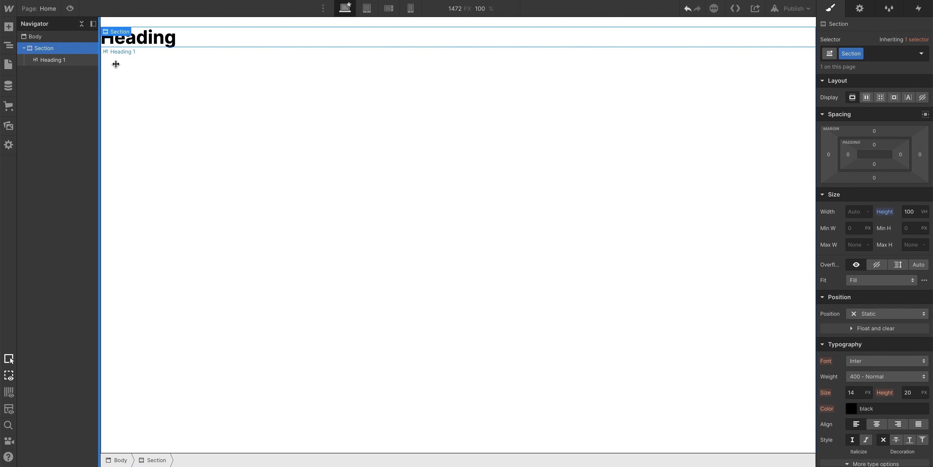
left_click(866, 97)
left_click(871, 133)
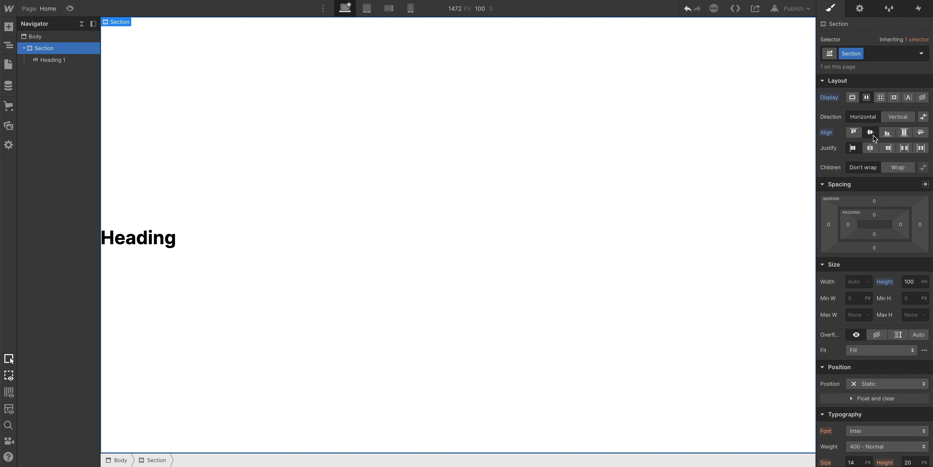
left_click(874, 148)
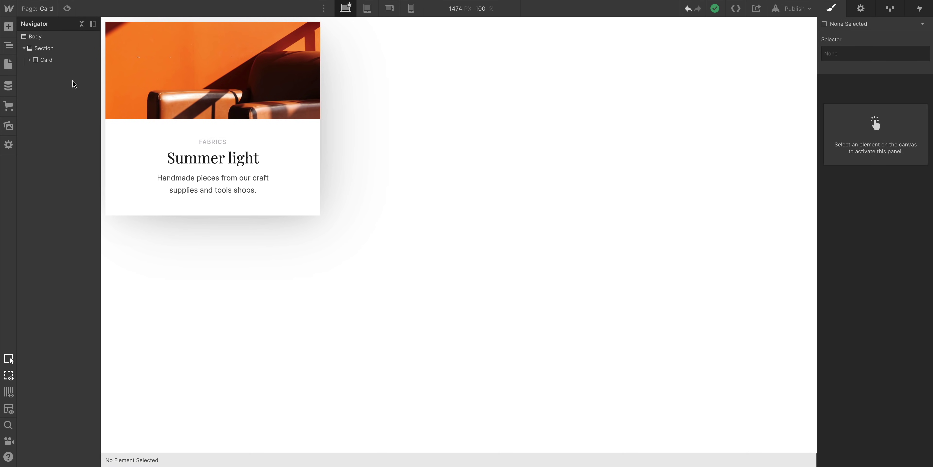
Step: Try setting the Card itself to flex display, and undo the change
left_click(71, 61)
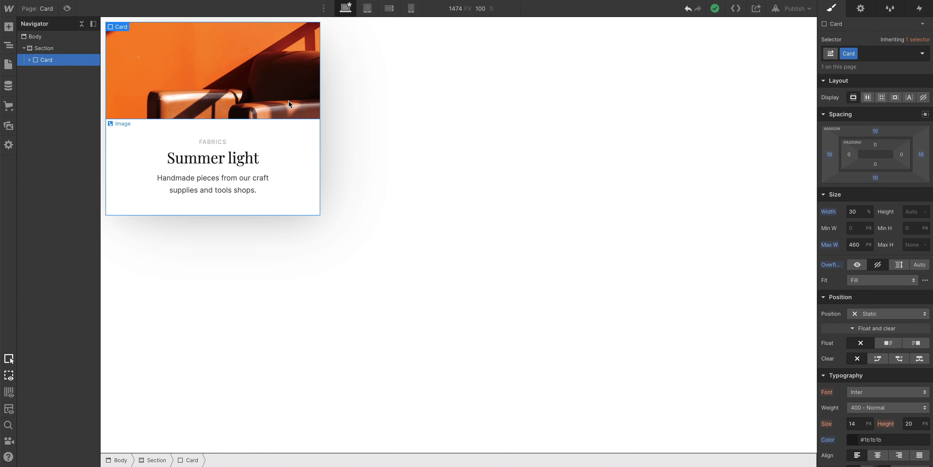
left_click(869, 100)
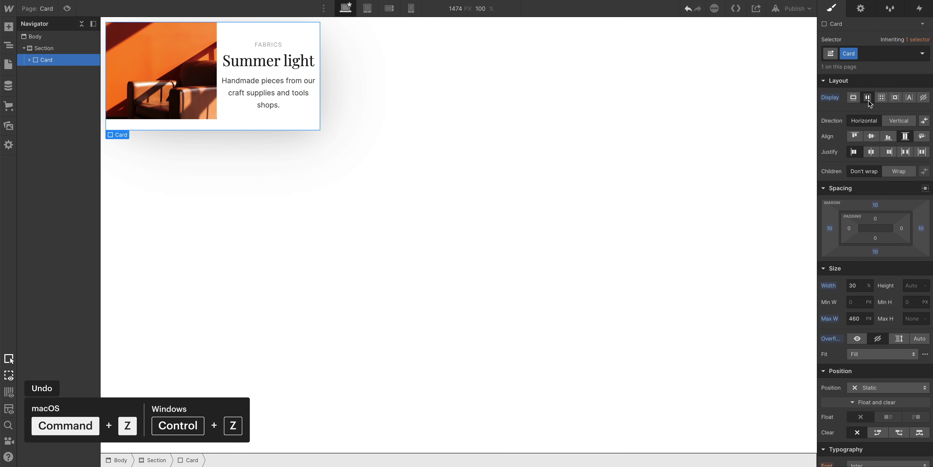
key("ctrl+z")
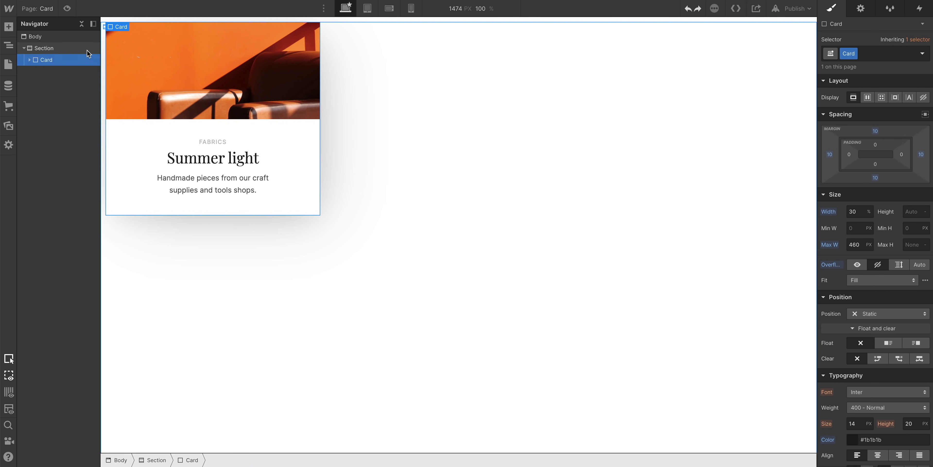
Step: Set the Card's parent section to flex display with center align and center justify
left_click(44, 48)
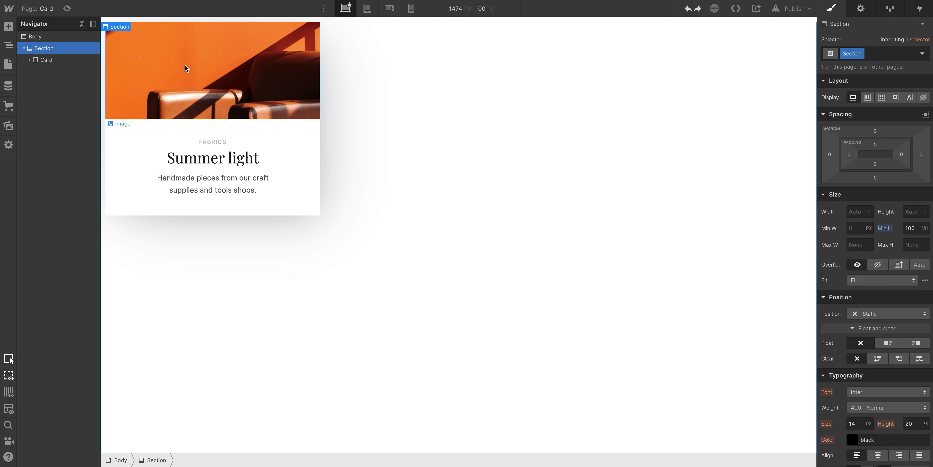
left_click(866, 98)
left_click(873, 137)
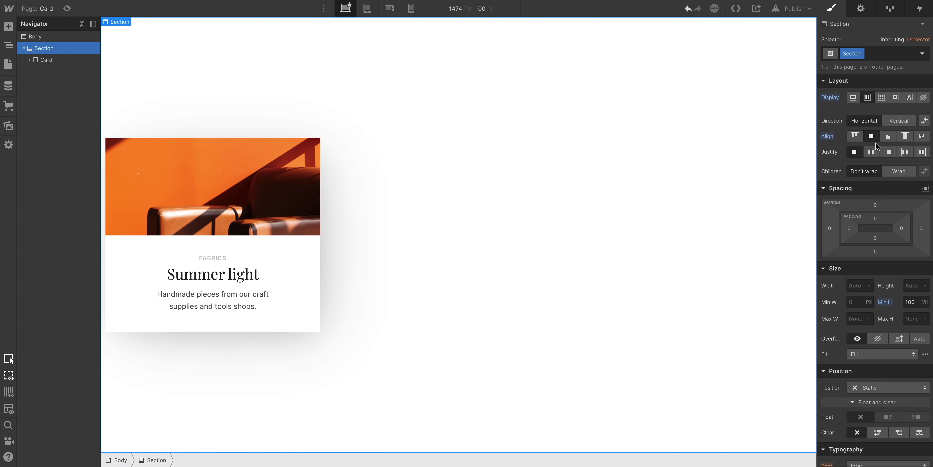
left_click(874, 155)
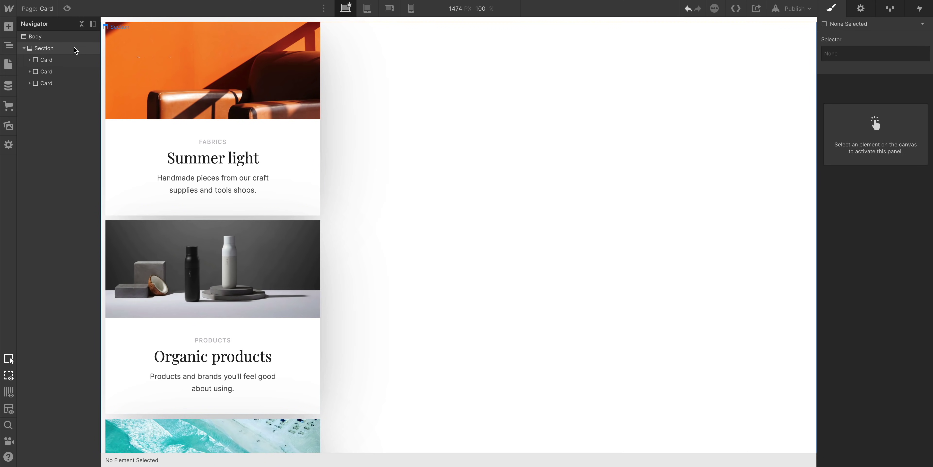
Step: Set the section holding three cards to flex display, try the vertical direction, and return it to horizontal
left_click(75, 50)
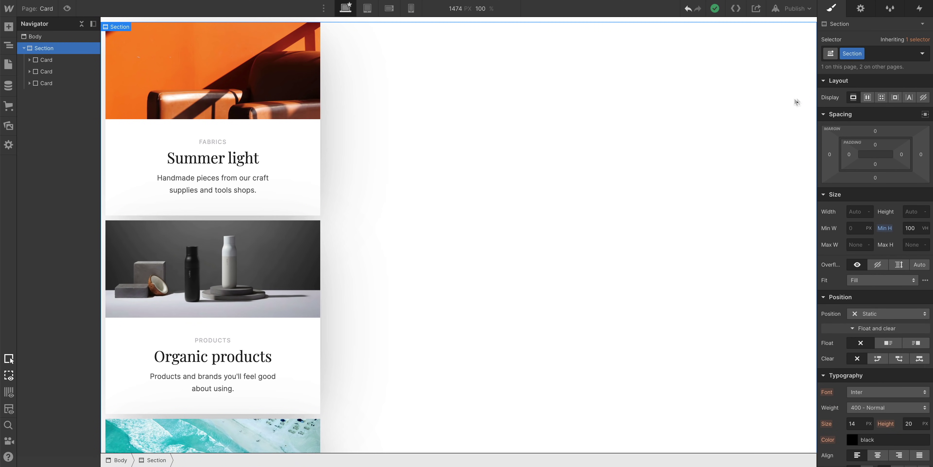
left_click(867, 100)
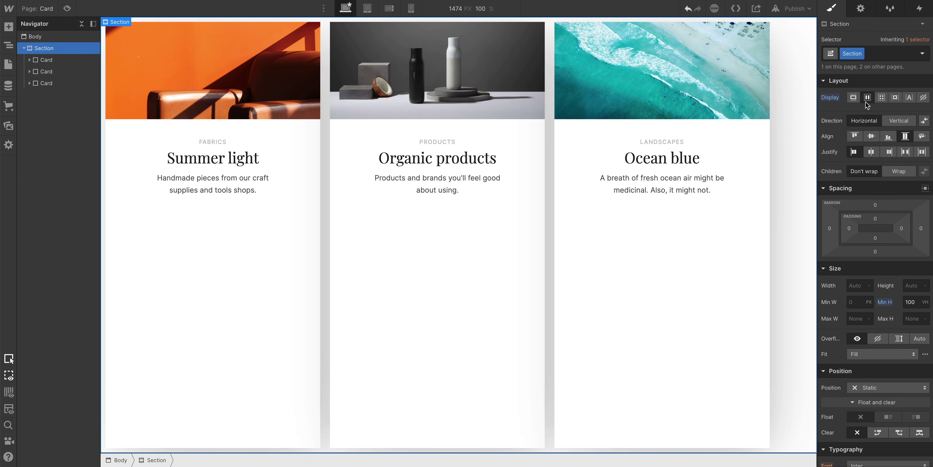
left_click(888, 122)
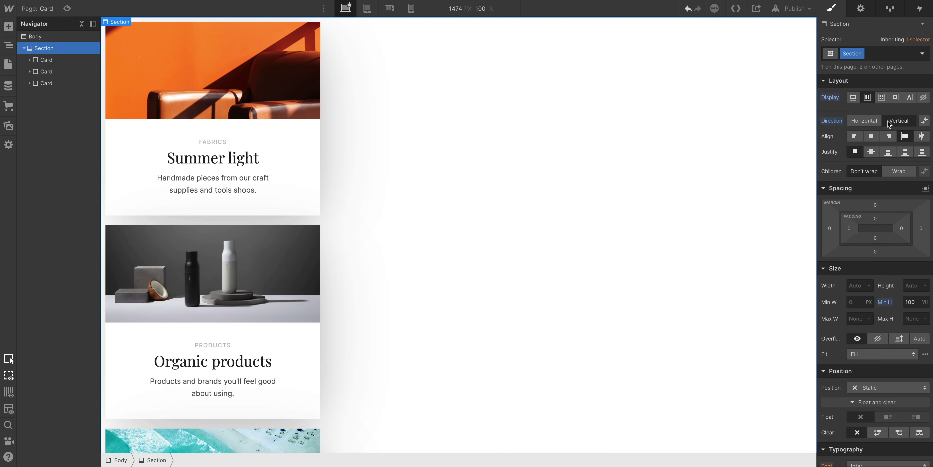
left_click(878, 122)
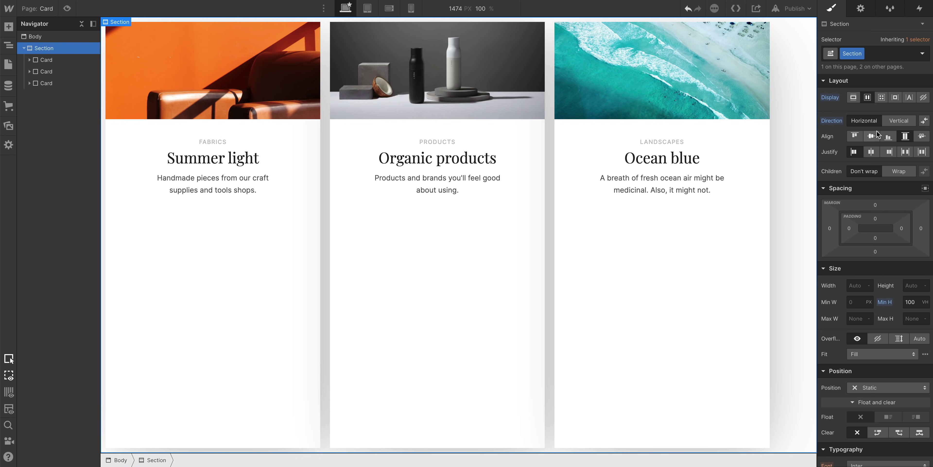
Step: Center the three cards in the section with align and justify, and reverse the flex direction
left_click(871, 136)
left_click(872, 151)
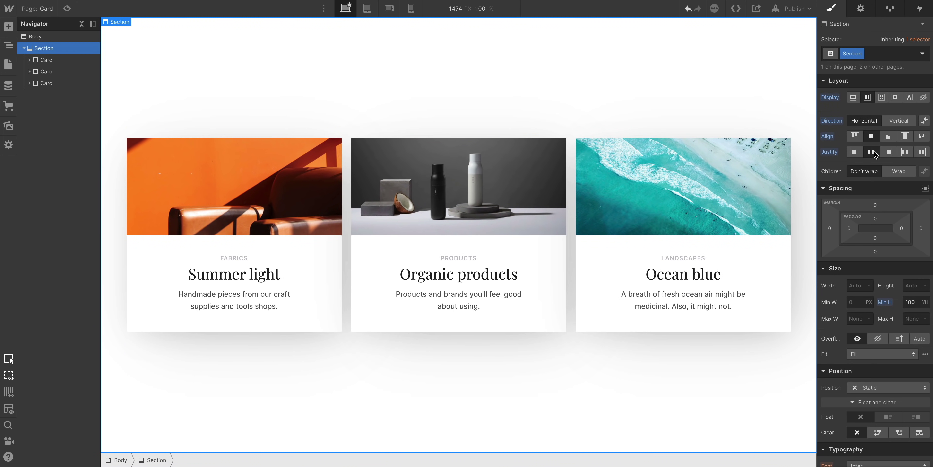
left_click(924, 122)
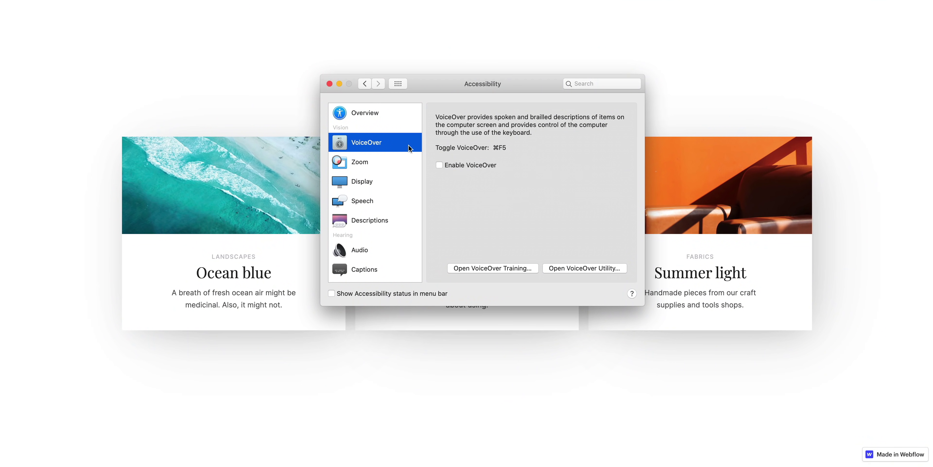
Step: Enable VoiceOver in the macOS Accessibility preferences, close that window, and step the screen reader through the published cards
left_click(439, 165)
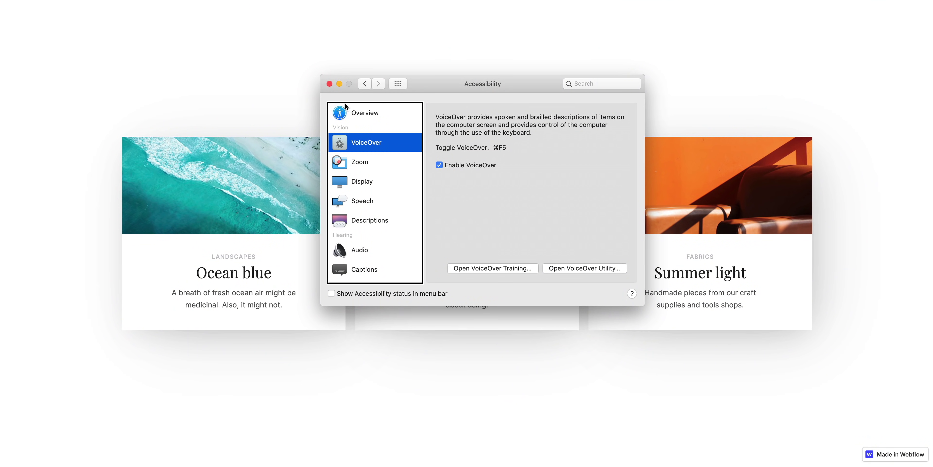
left_click(329, 84)
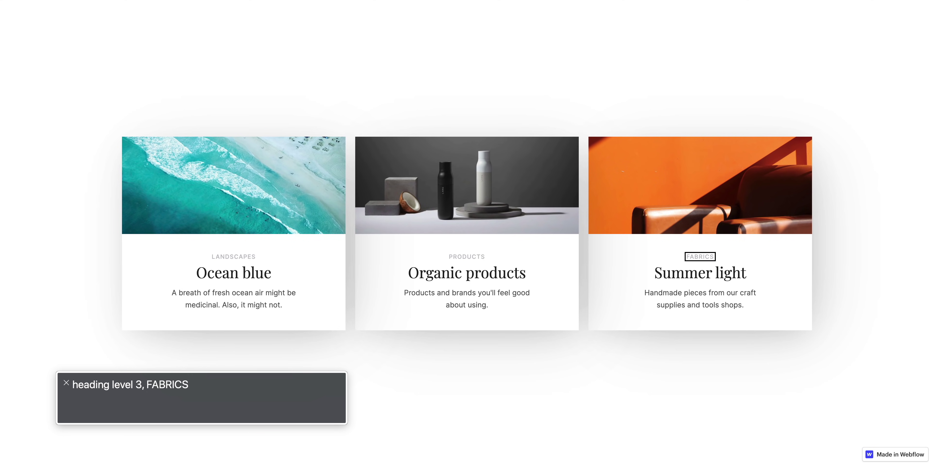
key("ctrl+alt+Right")
key("ctrl+alt+Right")
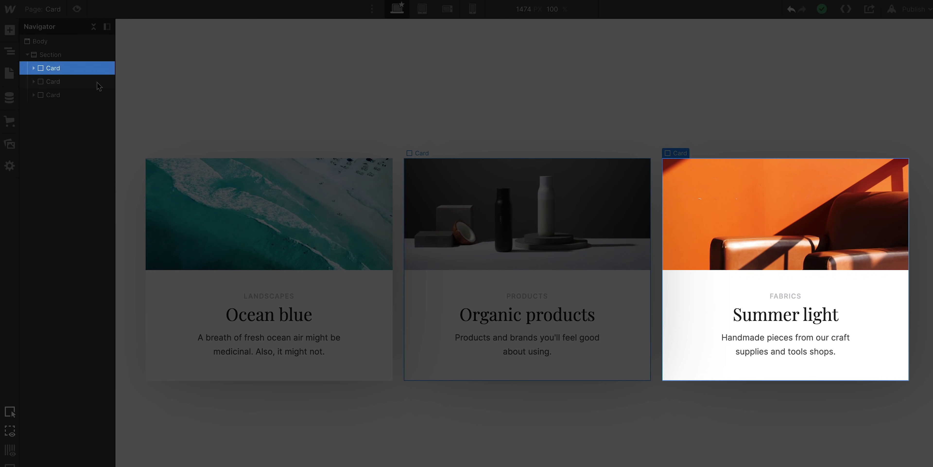
Step: Select the second and third cards in turn to compare their structural order with their order on the canvas
left_click(98, 81)
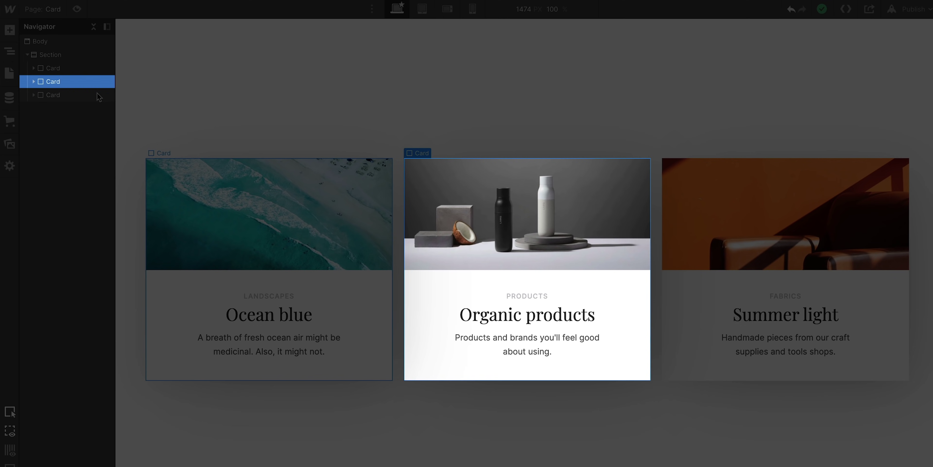
left_click(98, 95)
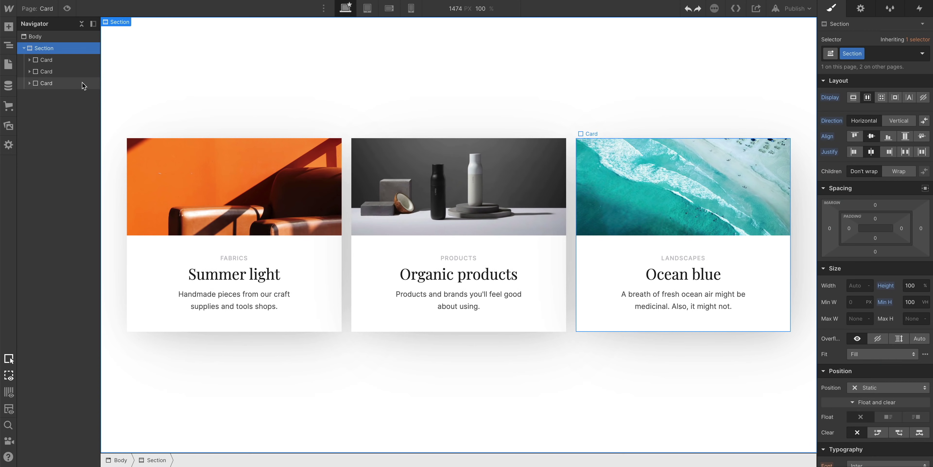
Step: Try end and stretch alignment on the Ocean blue card through its shared Card class, and undo both changes
left_click(83, 86)
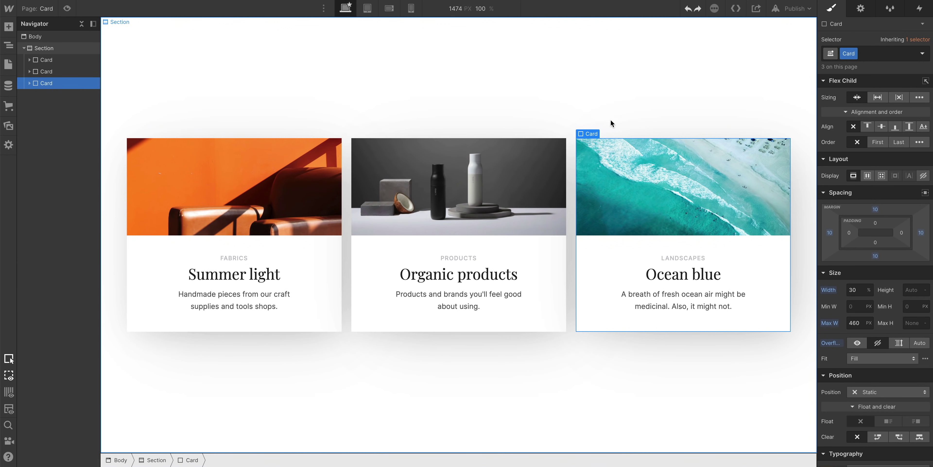
left_click(897, 127)
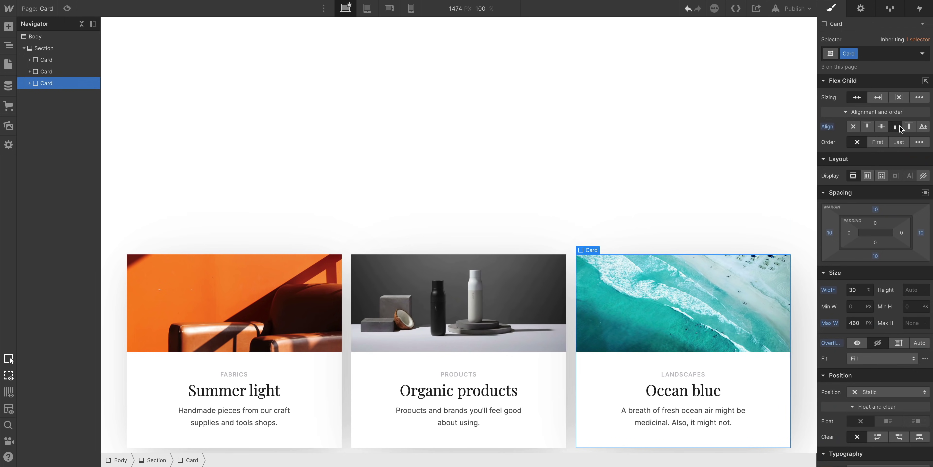
left_click(911, 128)
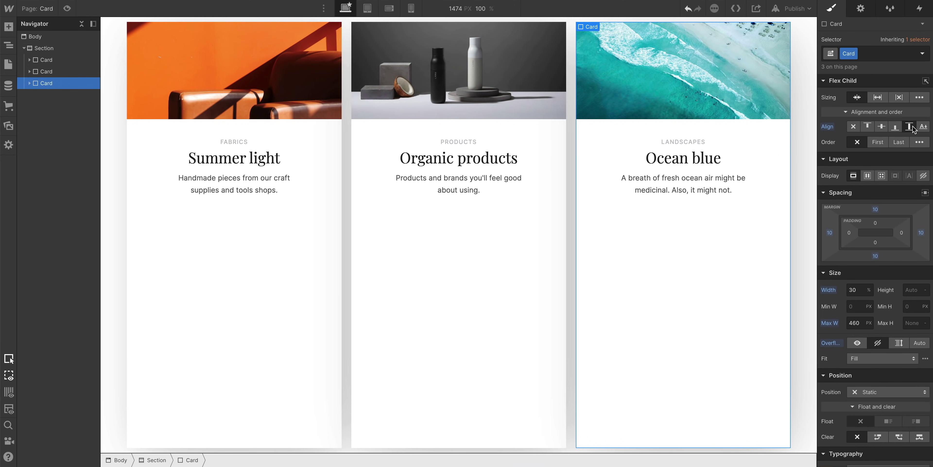
key("ctrl+z")
key("ctrl+z")
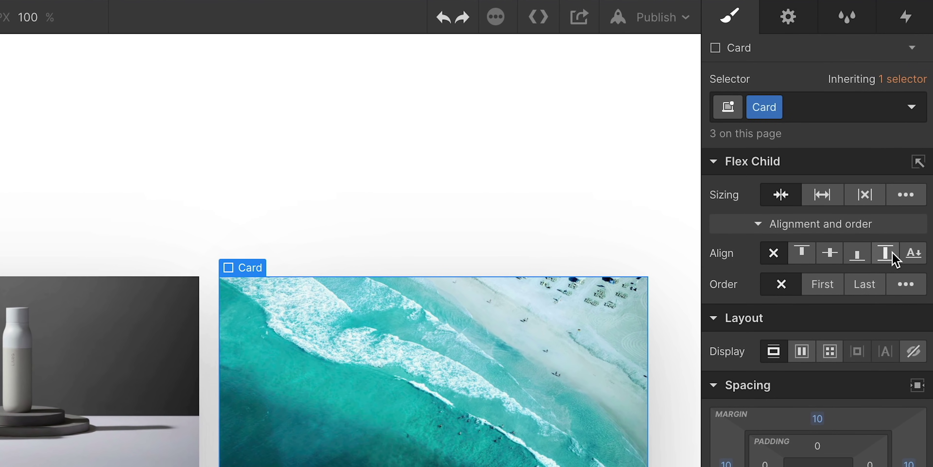
Step: Add the combo class Ocean to the Ocean blue card and set its flex child order to First
left_click(802, 111)
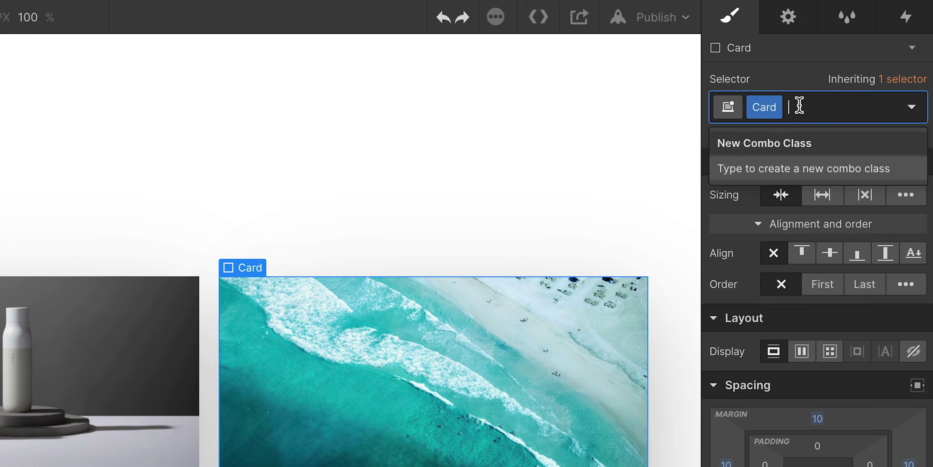
type("Ocean")
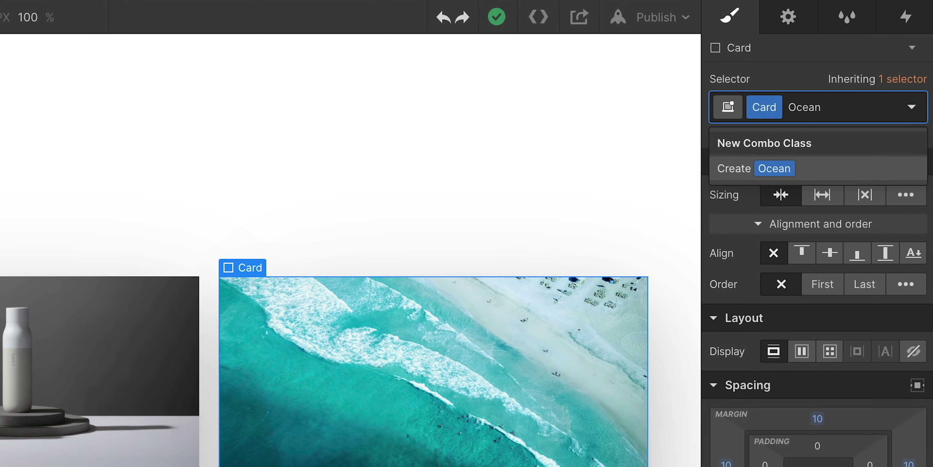
key("Return")
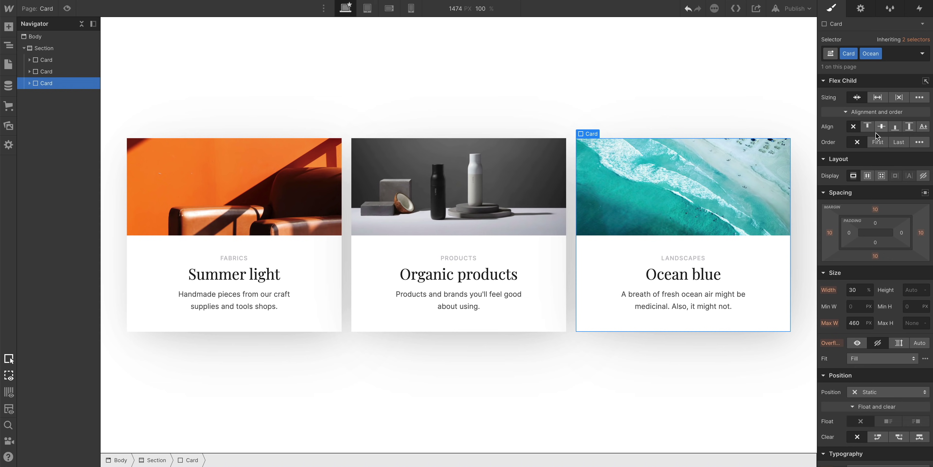
left_click(877, 142)
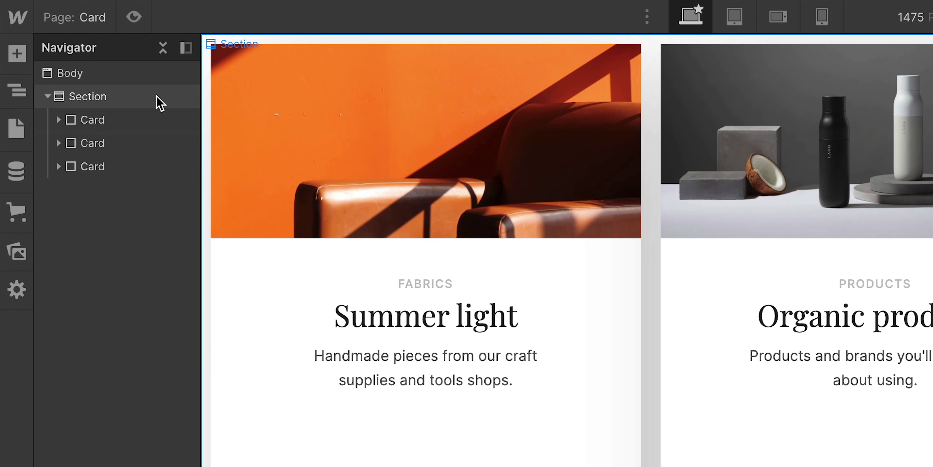
Step: Center the section's cards on both axes by setting its Align and Justify options to Center
left_click(78, 47)
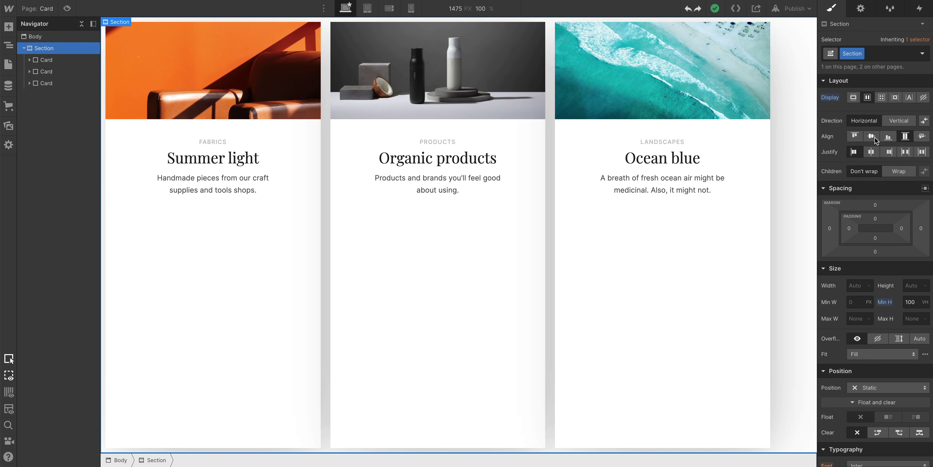
left_click(874, 136)
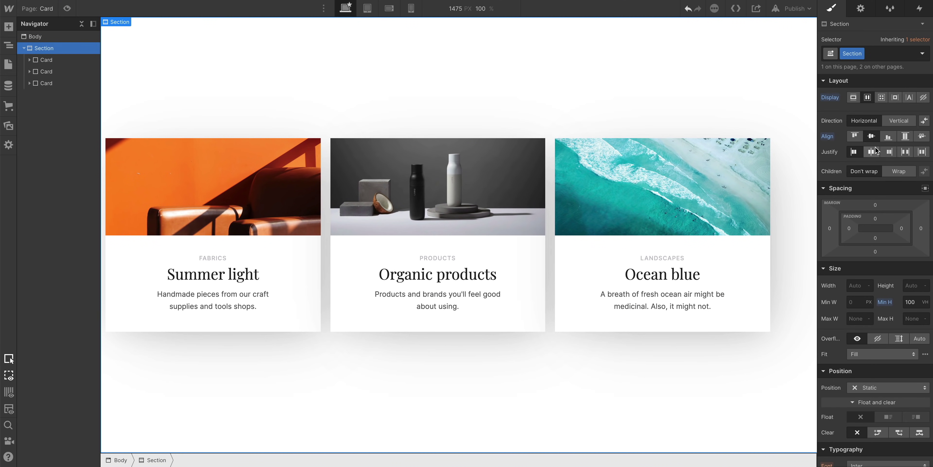
left_click(872, 152)
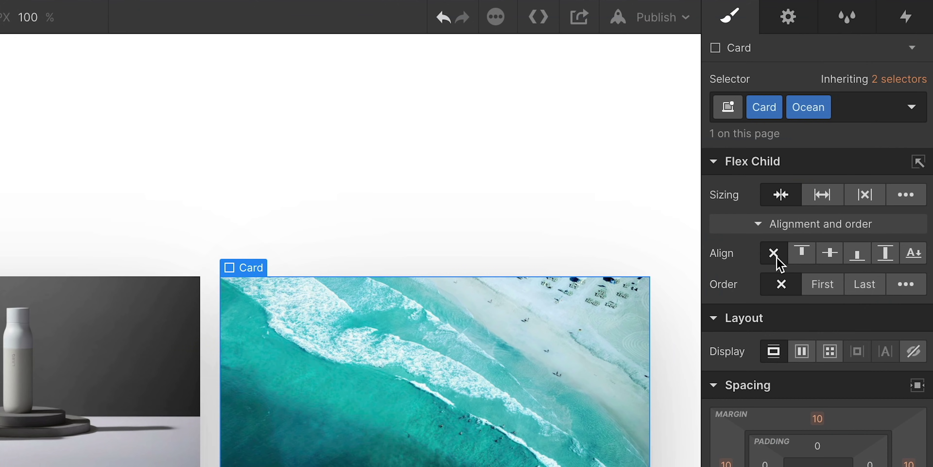
Step: Try Stretch alignment on the Ocean blue card through its Ocean combo class, and switch its alignment to Start
left_click(908, 128)
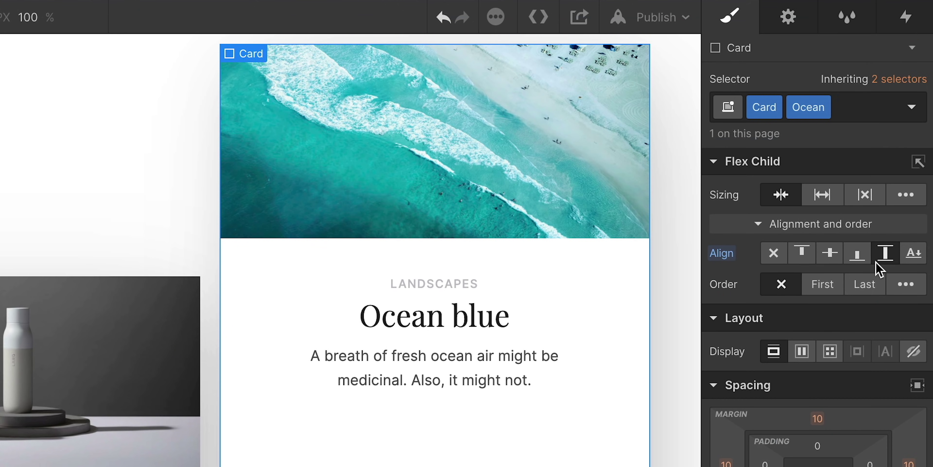
left_click(803, 259)
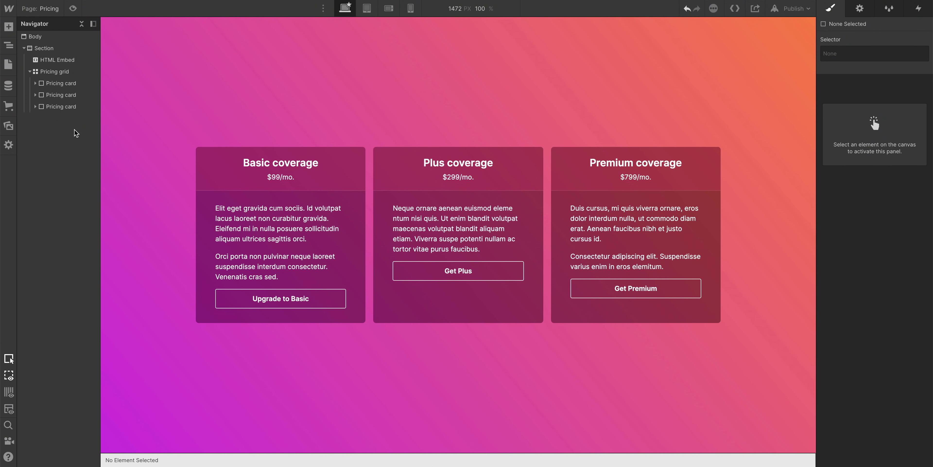
Step: Inspect the Pricing grid, and set its first Pricing card's class to a flex display with vertical direction
left_click(55, 71)
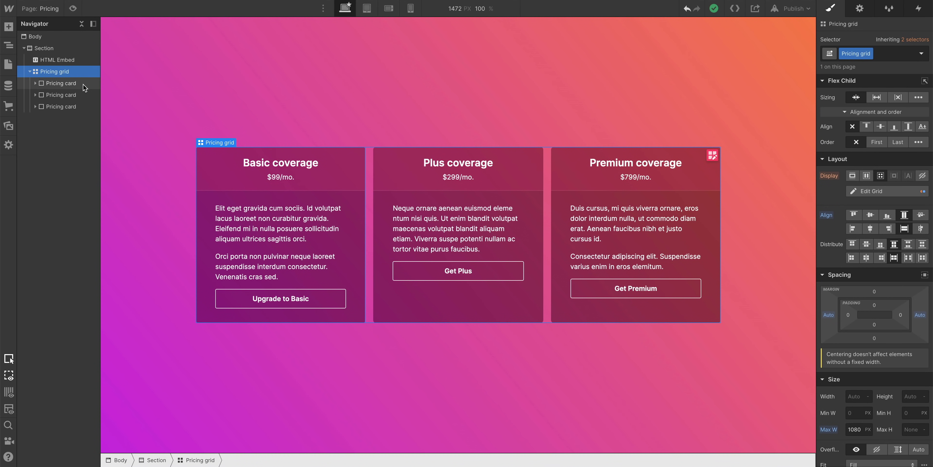
left_click(82, 84)
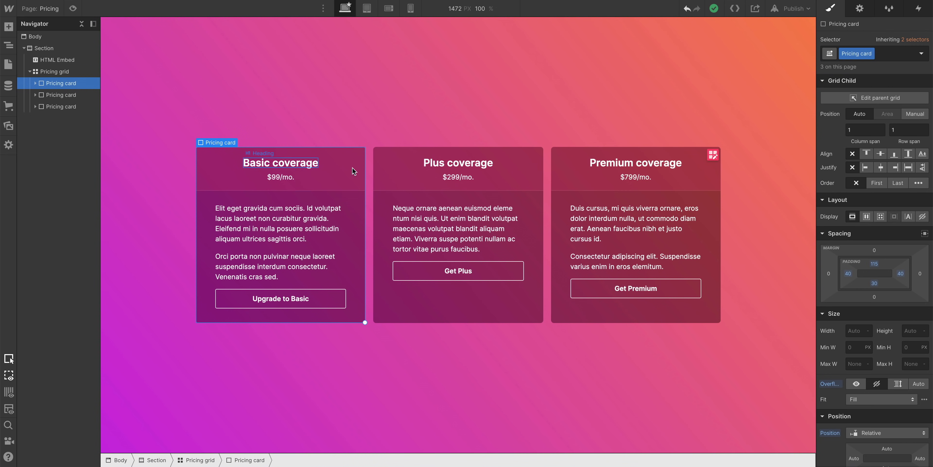
left_click(865, 218)
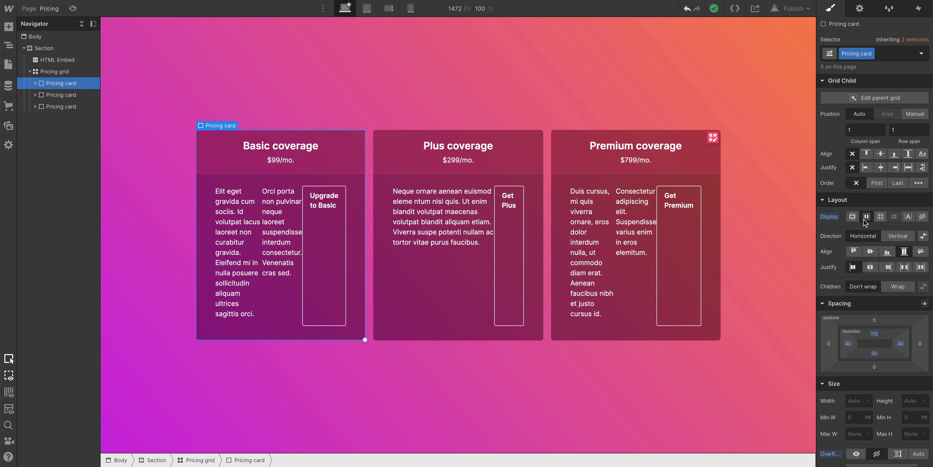
left_click(886, 236)
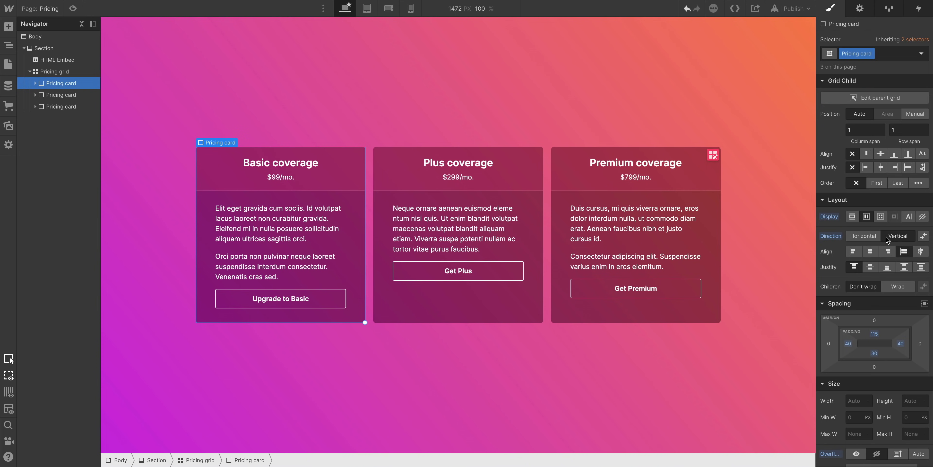
Step: Compare the three pricing buttons, and set the top margin of the Get Premium button's Pricing button class to Auto
left_click(680, 289)
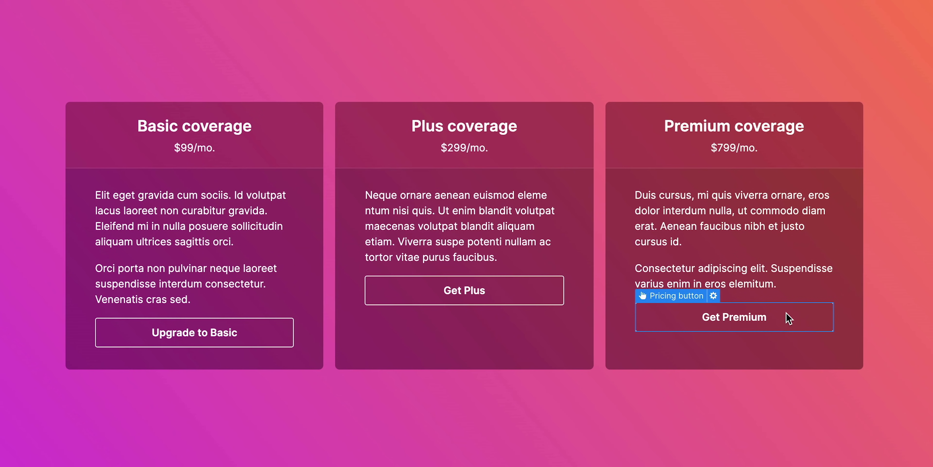
left_click(529, 292)
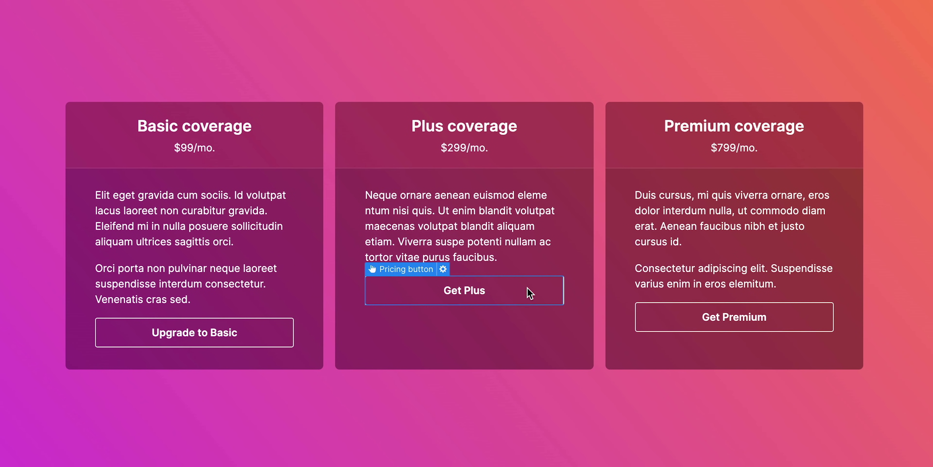
left_click(273, 335)
left_click(801, 318)
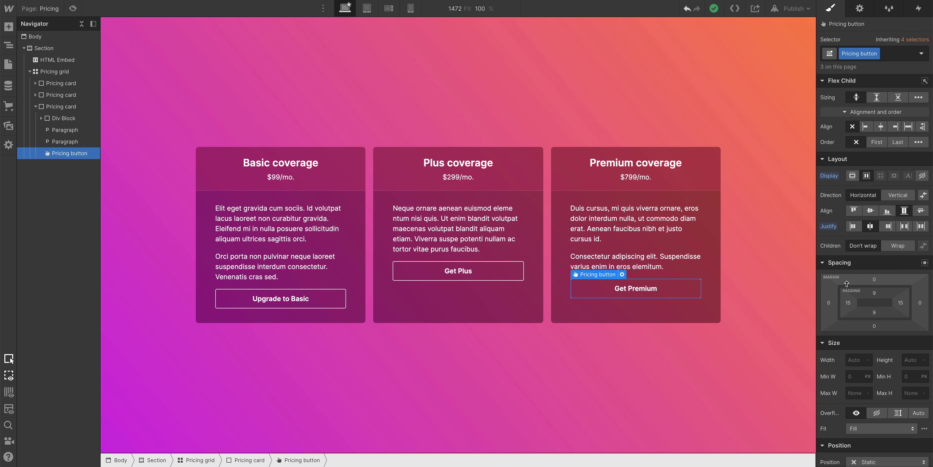
left_click(875, 279)
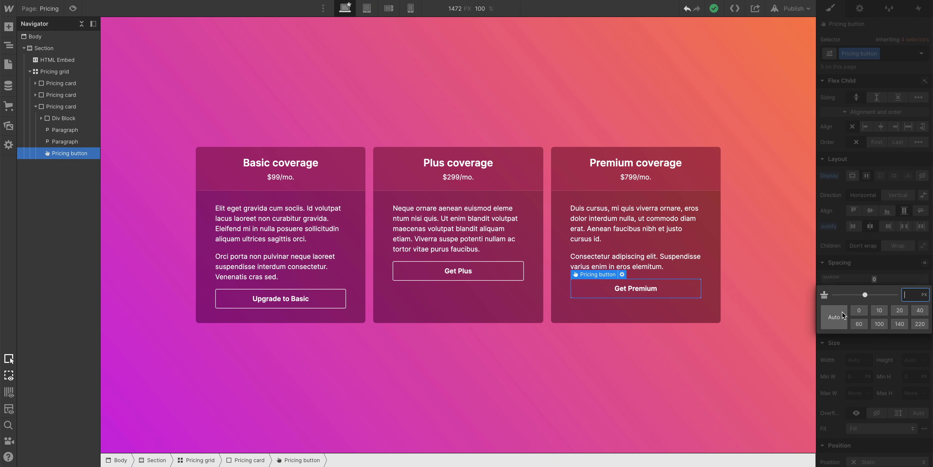
left_click(836, 323)
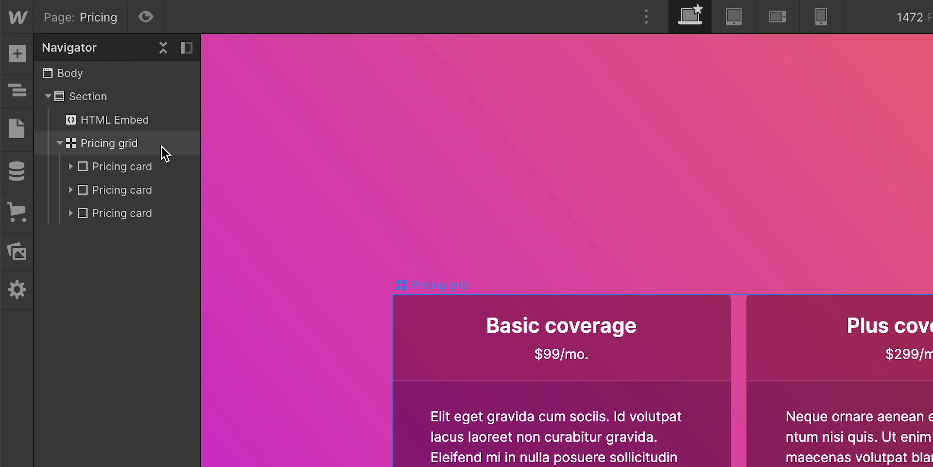
Step: Try Start alignment for the items of the Pricing grid, and set the alignment back to Stretch
left_click(81, 72)
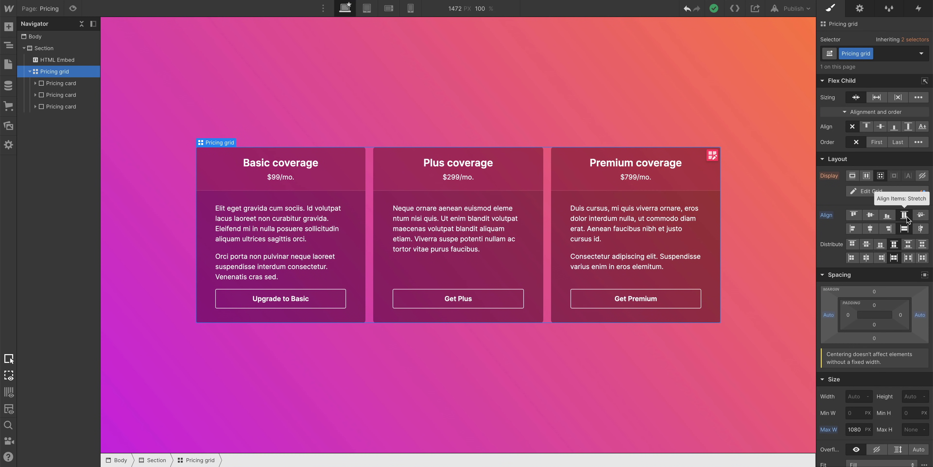
left_click(855, 216)
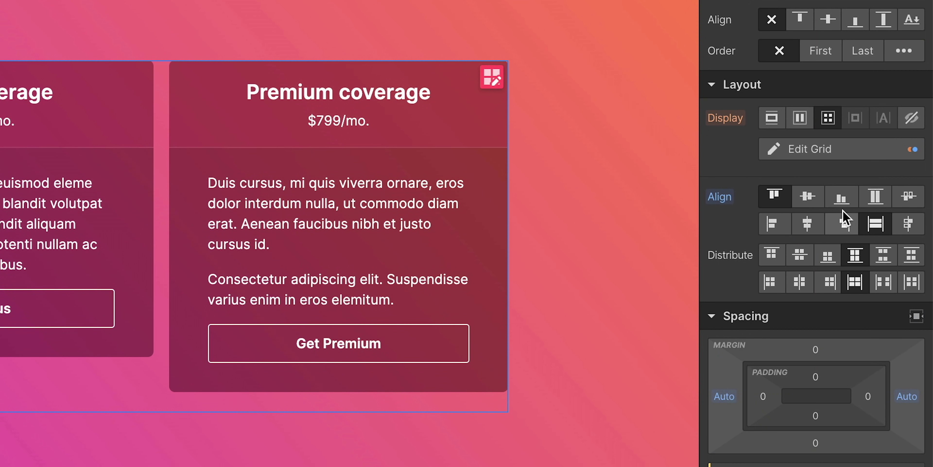
left_click(885, 203)
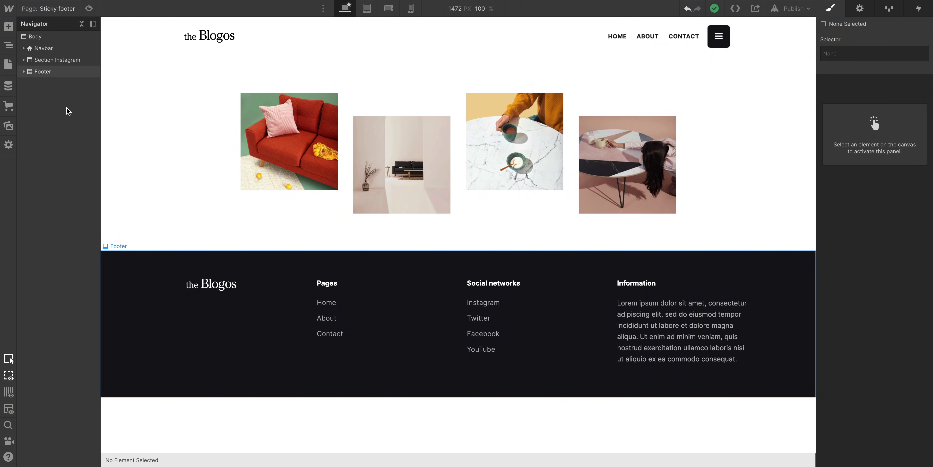
Step: Apply the Body (All Pages) tag to the Sticky footer page's body and make it a vertical flexbox
left_click(77, 44)
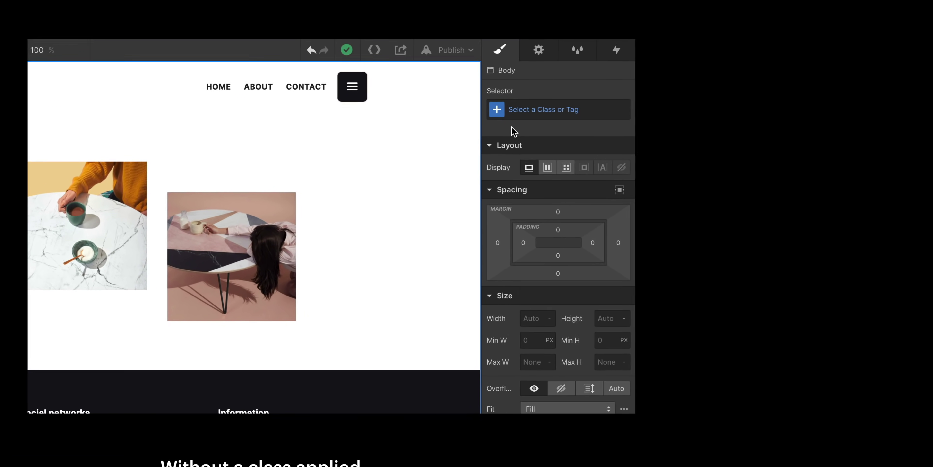
left_click(536, 109)
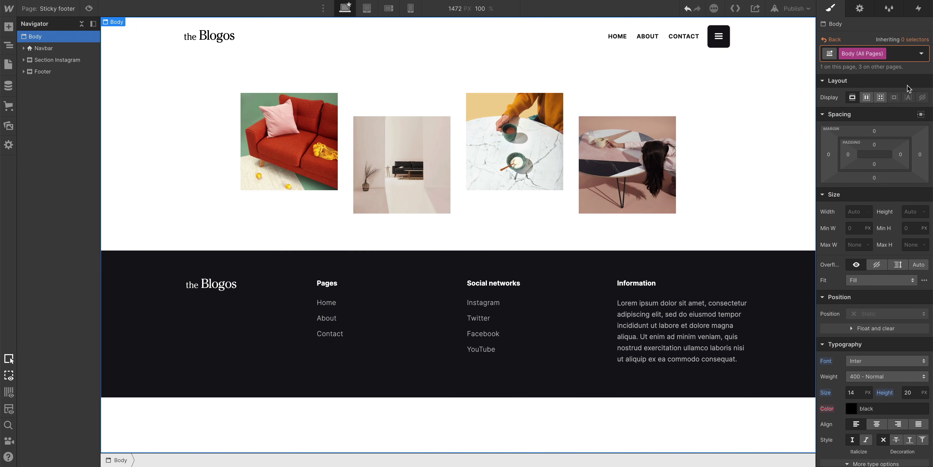
left_click(869, 99)
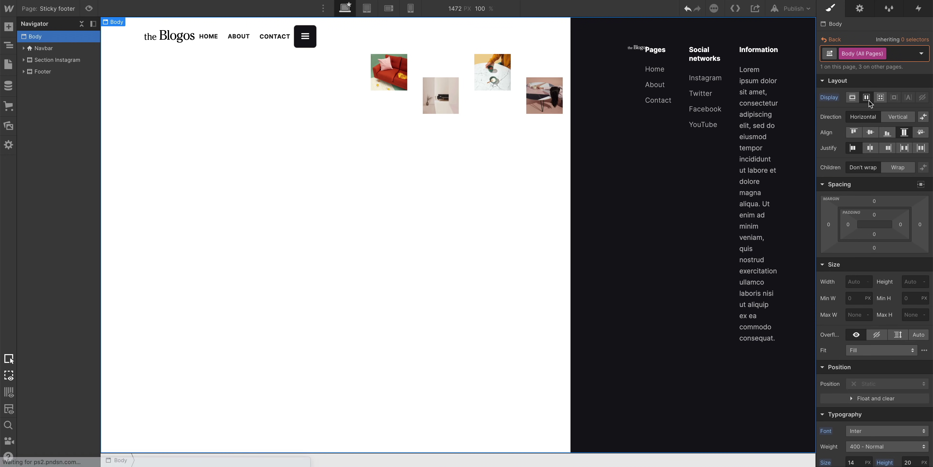
left_click(893, 119)
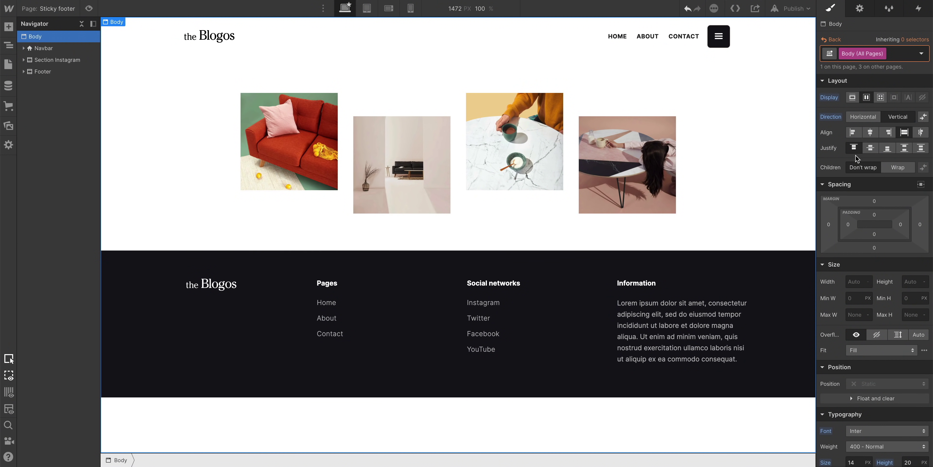
Step: Set the Footer's top margin to Auto
left_click(792, 256)
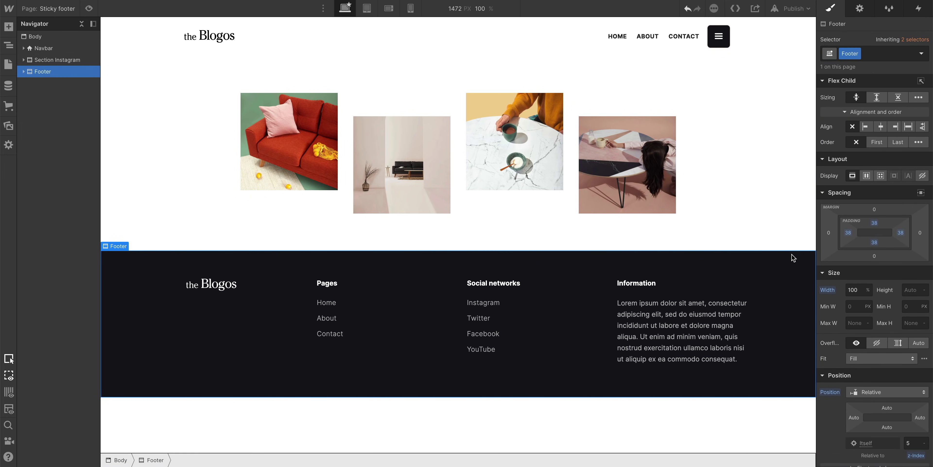
left_click(875, 209)
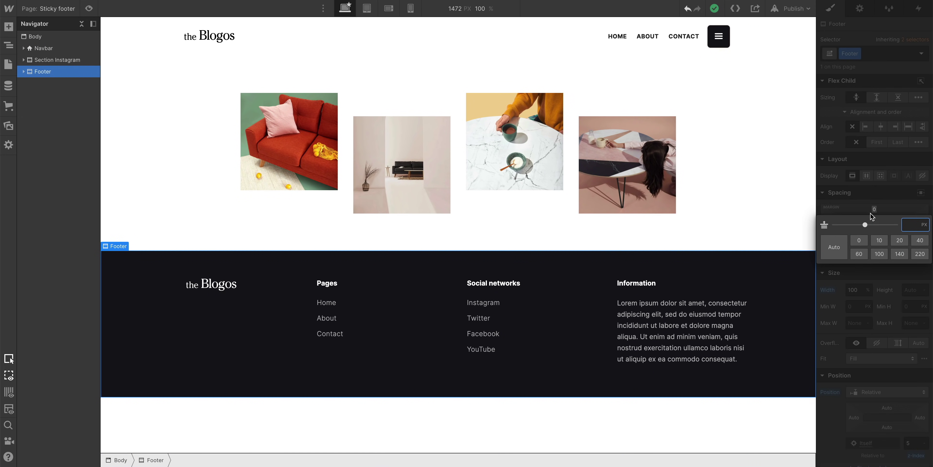
left_click(844, 246)
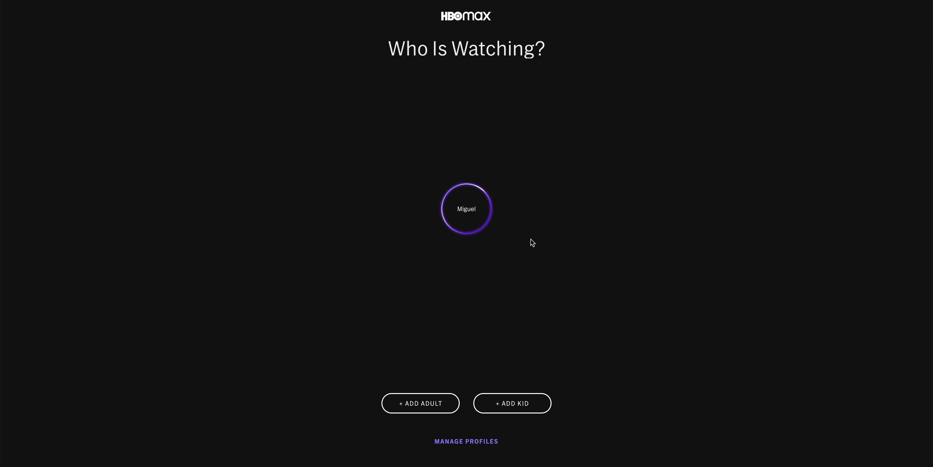
Step: Open the viewer profile on the HBO Max site, and show the CSS Preview for the HBOMax page in Webflow
left_click(481, 224)
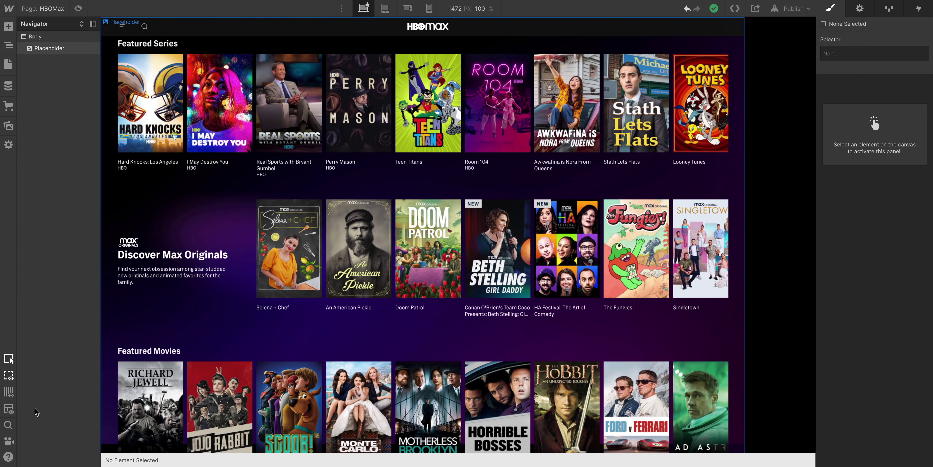
left_click(8, 456)
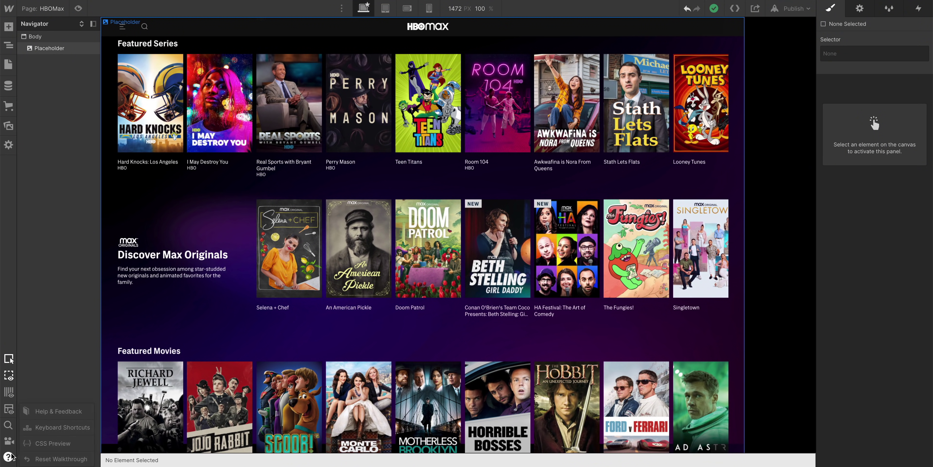
left_click(83, 446)
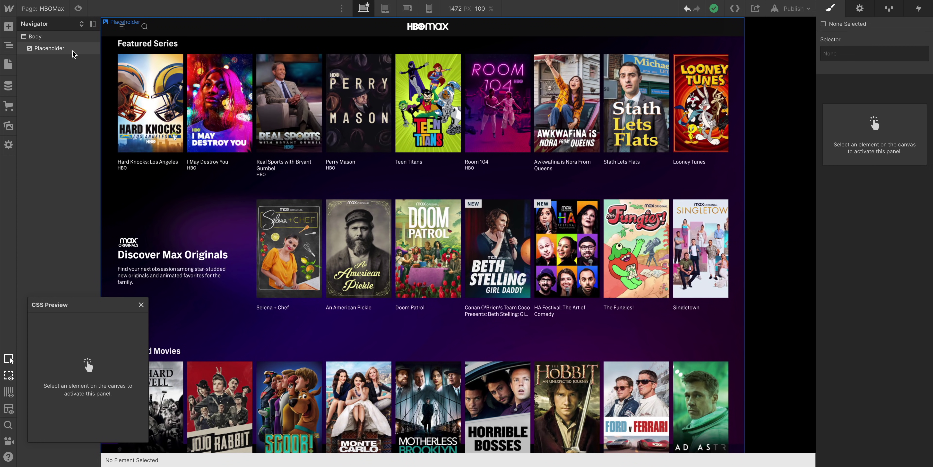
Step: Make the HBOMax page's Body a vertical flexbox with its children aligned to the center
left_click(72, 38)
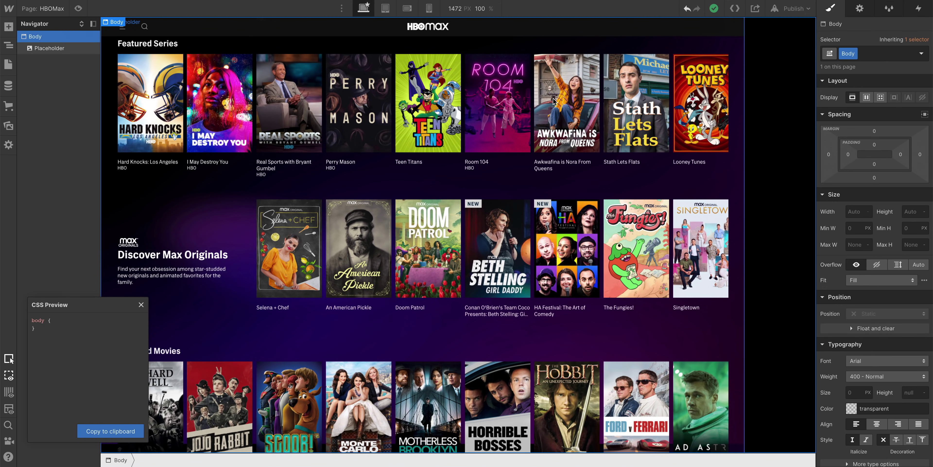
left_click(867, 97)
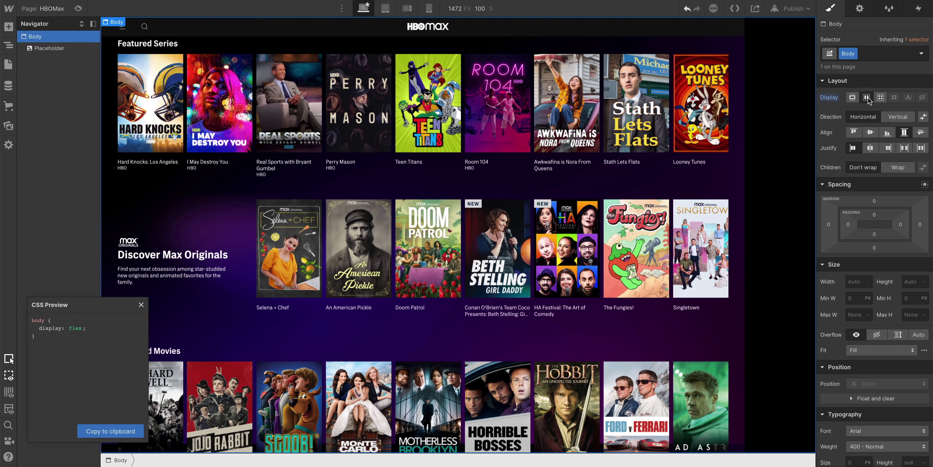
left_click(888, 119)
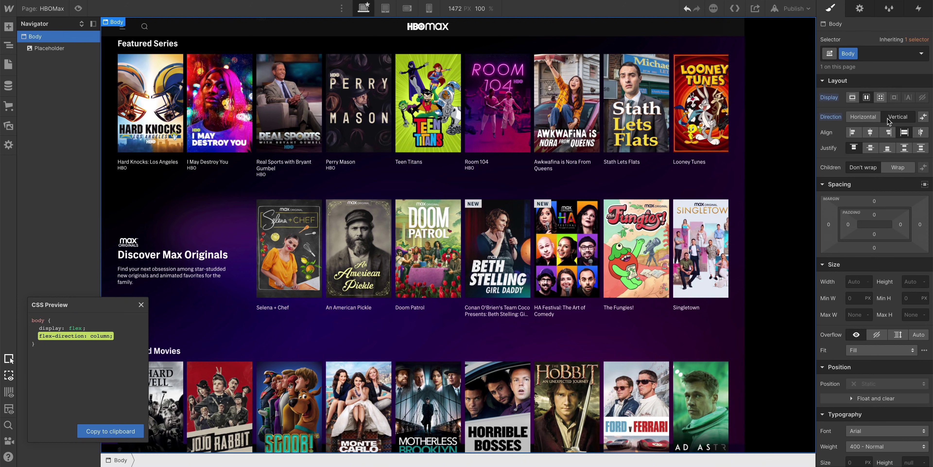
left_click(873, 134)
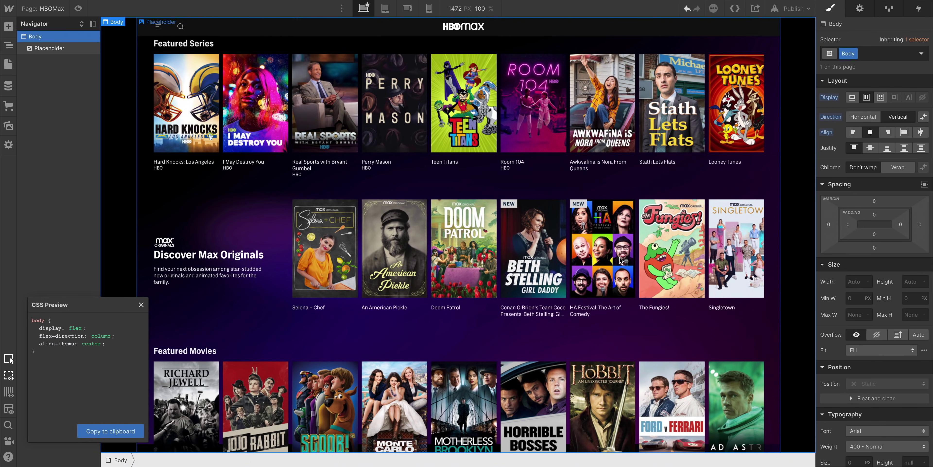
Step: Copy the generated body CSS into an empty text editor document and select its three flexbox declarations
left_click(138, 430)
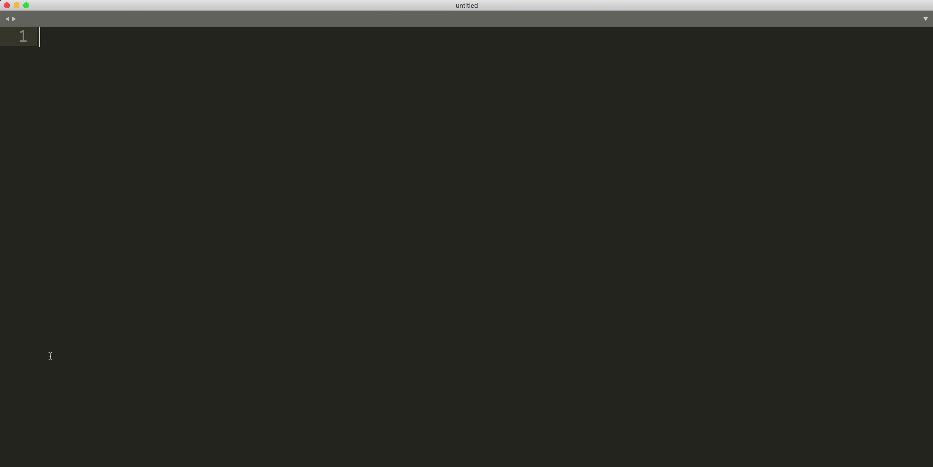
key("super+v")
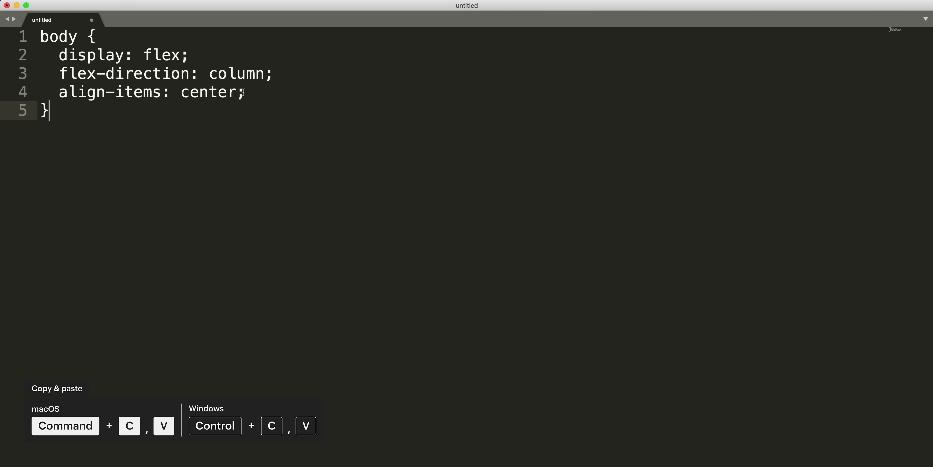
left_click_drag(245, 92, 41, 57)
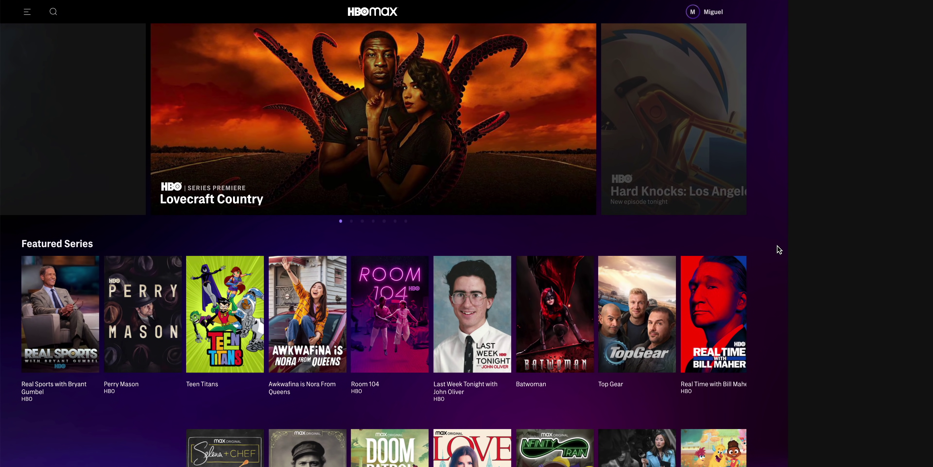
Step: Inspect the HBO Max page and disable the left: 0px declaration on the body's div with class default
right_click(778, 247)
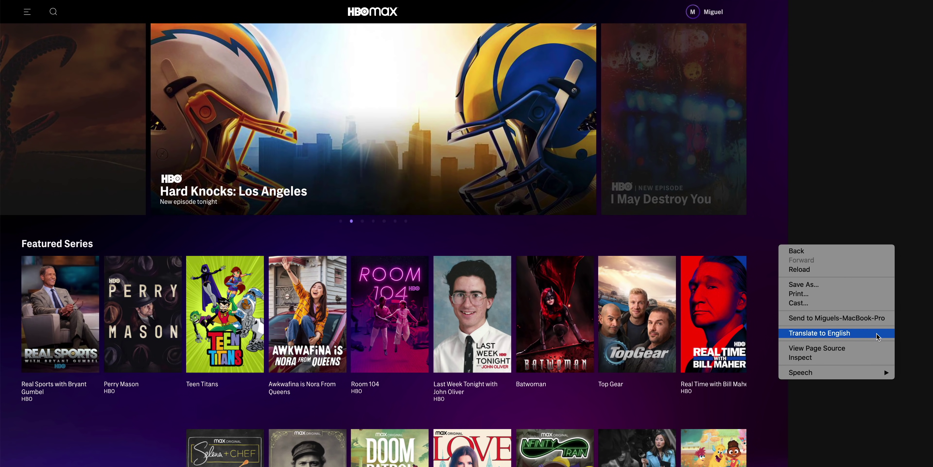
left_click(881, 359)
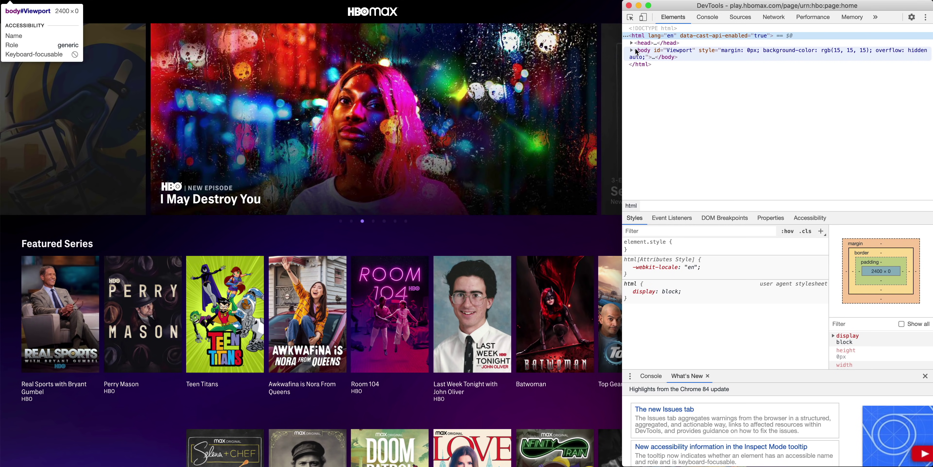
left_click(631, 50)
left_click(655, 78)
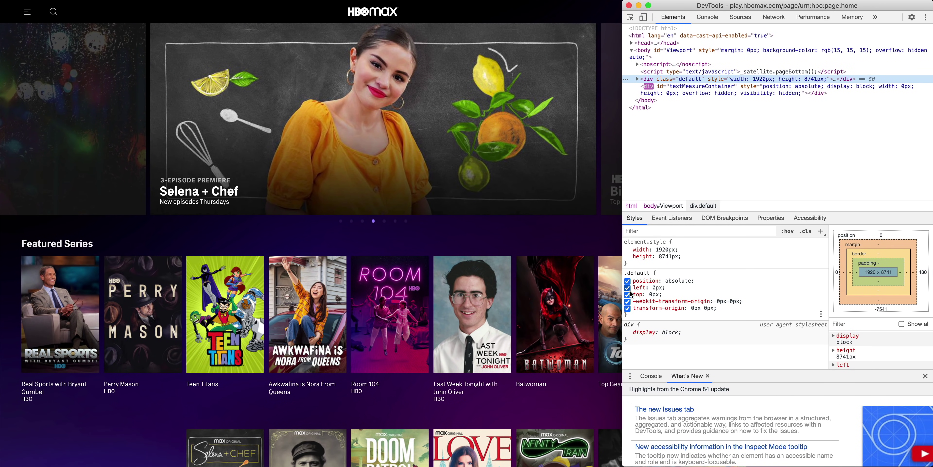
left_click(630, 289)
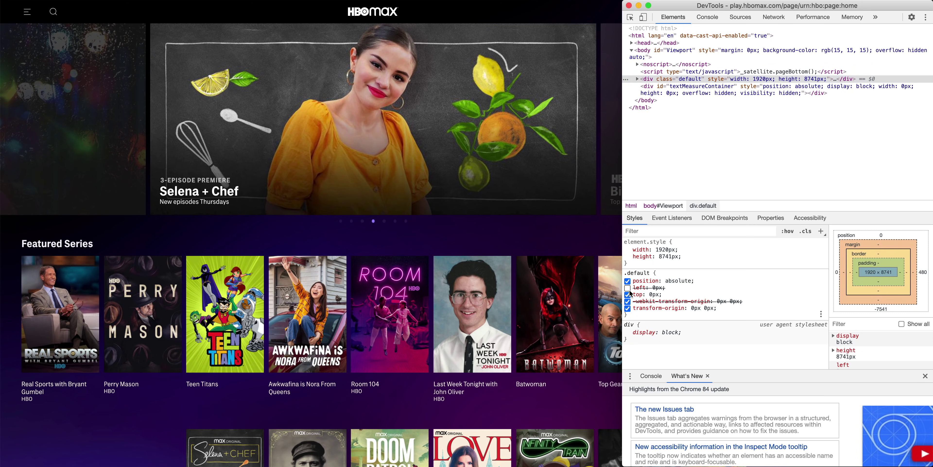
Step: Paste the copied flexbox declarations (display: flex, flex-direction: column, align-items: center) into the HBO Max body's inline style and close DevTools
left_click(642, 55)
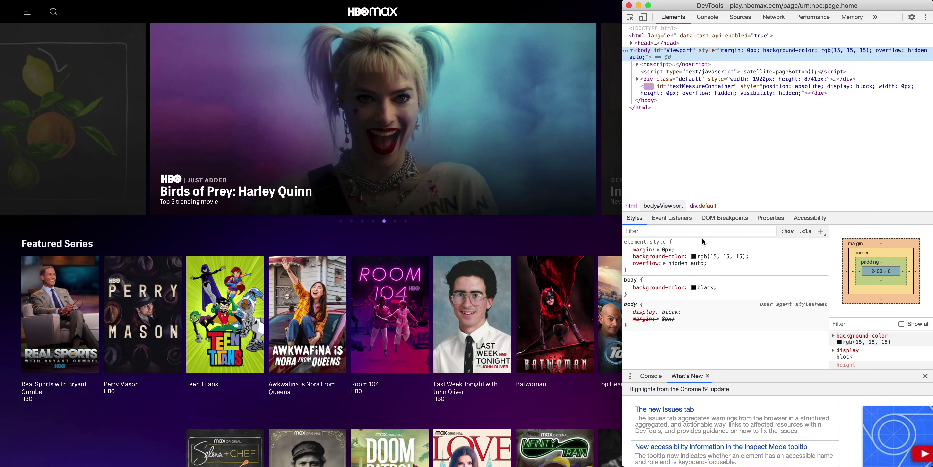
left_click(706, 261)
key("super+v")
key("Return")
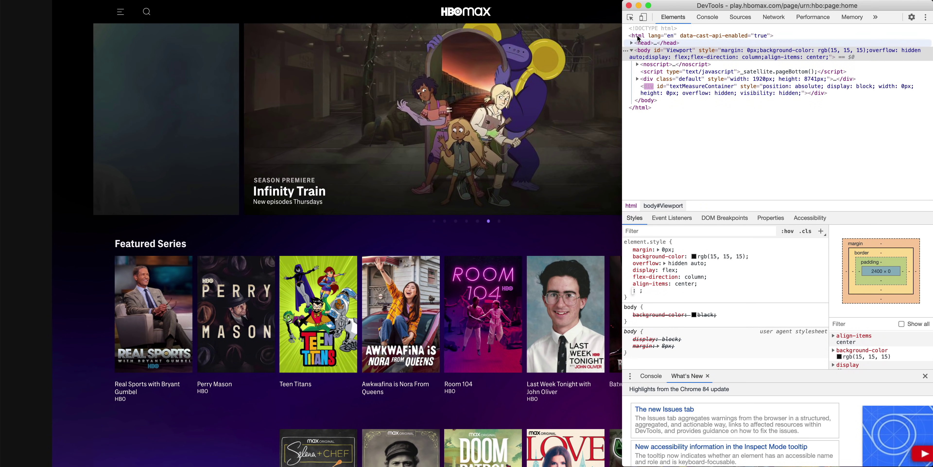
left_click(628, 6)
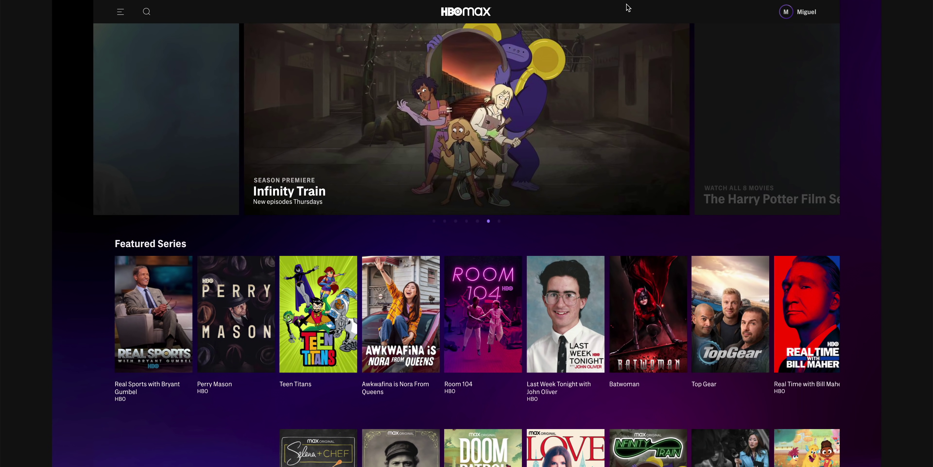
Step: In the Gmail message to HBO, write "Dear HBO,", introduce the sender, praise the content, and report that "the layout chunks to the left on larger displays."
type("Dear HBO,")
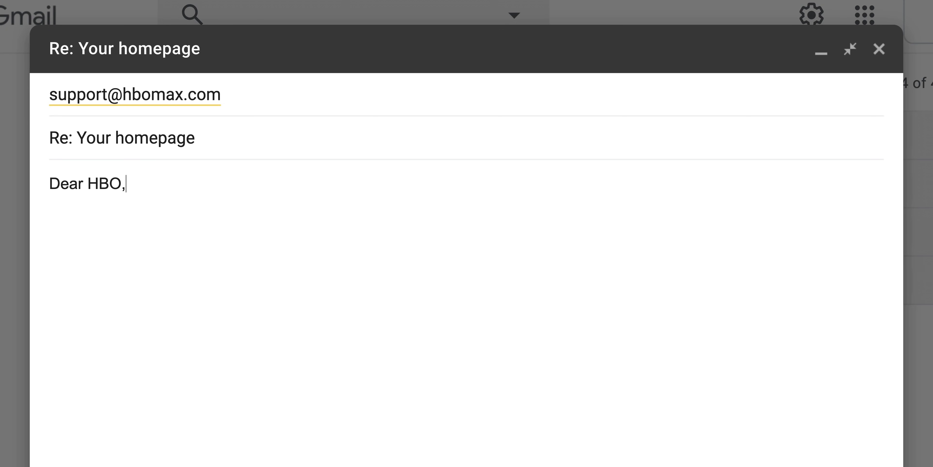
key("Return")
key("Return")
type("It's Grímur again. I love the content on your pl")
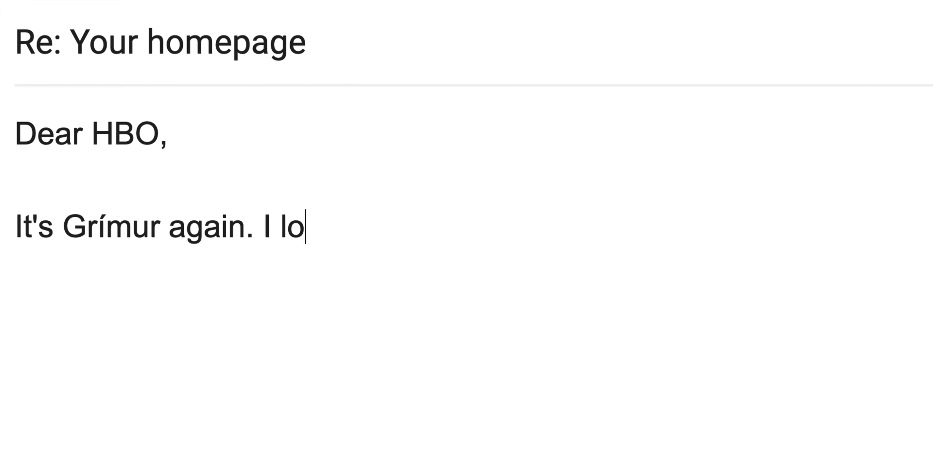
type("atform. However, the la")
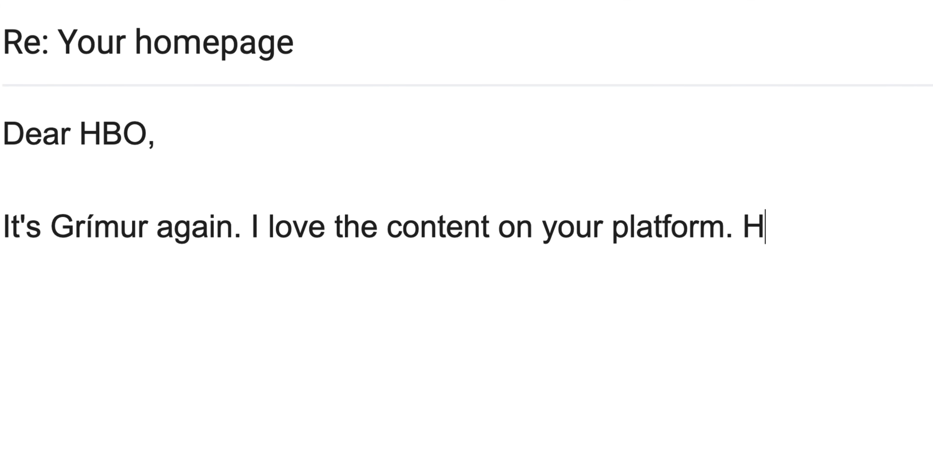
type("yout chunks to the left on larger displays.")
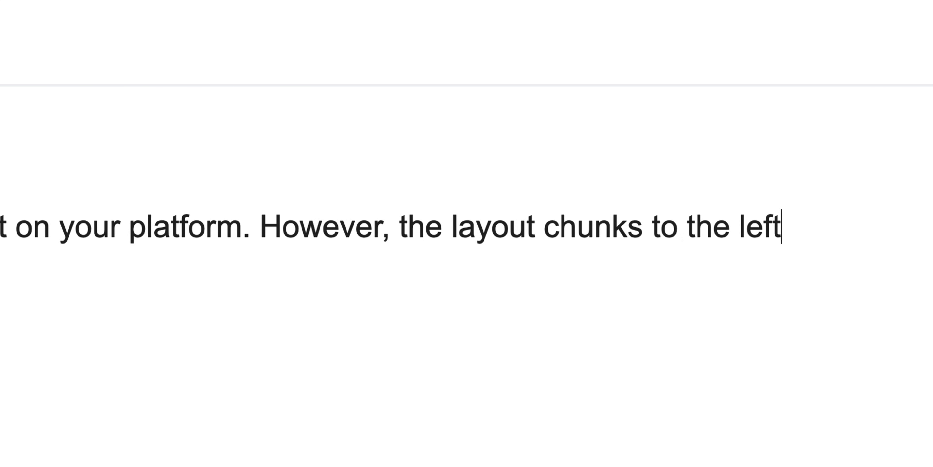
Step: Add "Here's the code to fix that using flexbox:" followed by display: flex; flex-direction: column; align-items: center;
key("Return")
key("Return")
type("Here's the code to fix that using flexbox")
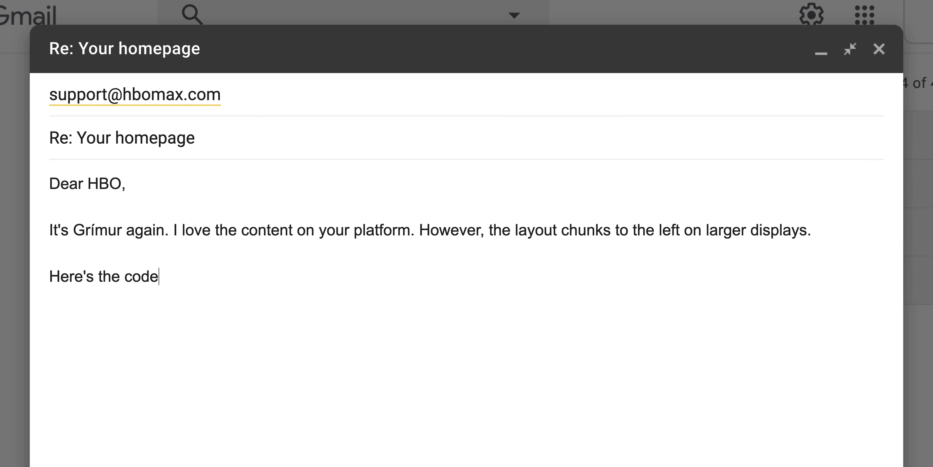
type(":")
key("Return")
key("Return")
type("display: flex; flex-direction: column; align-items: center;")
Step: Close the message with "Sincerely," and the sender's first name
key("Return")
key("Return")
type("Sincerely,")
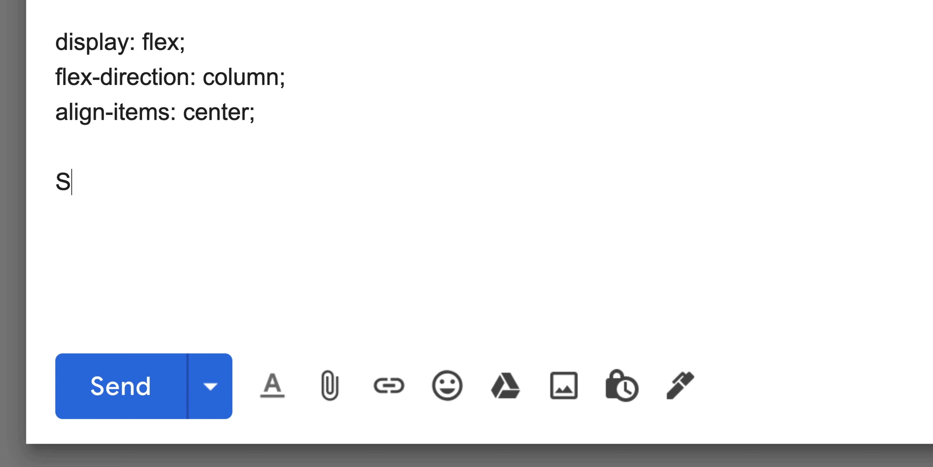
key("Return")
type("Grímur")
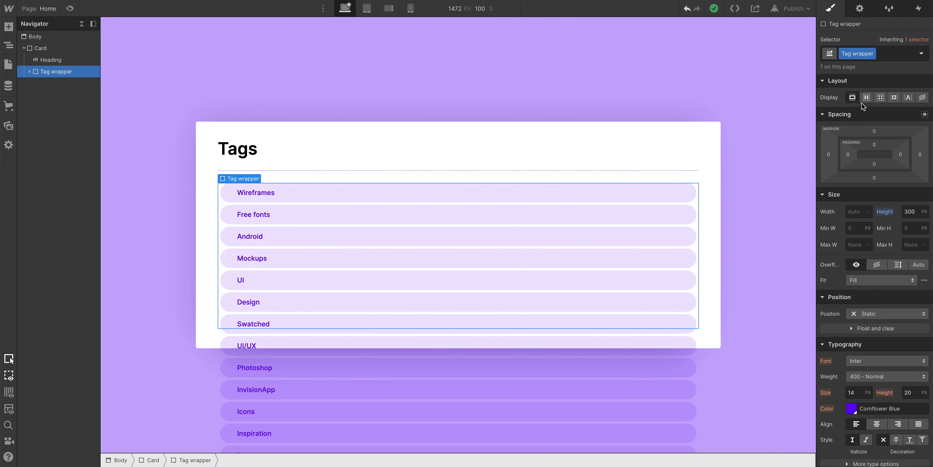
Step: In Webflow, make the Tag wrapper a horizontal flexbox aligned to the start, trying center justification before setting it to start
left_click(866, 98)
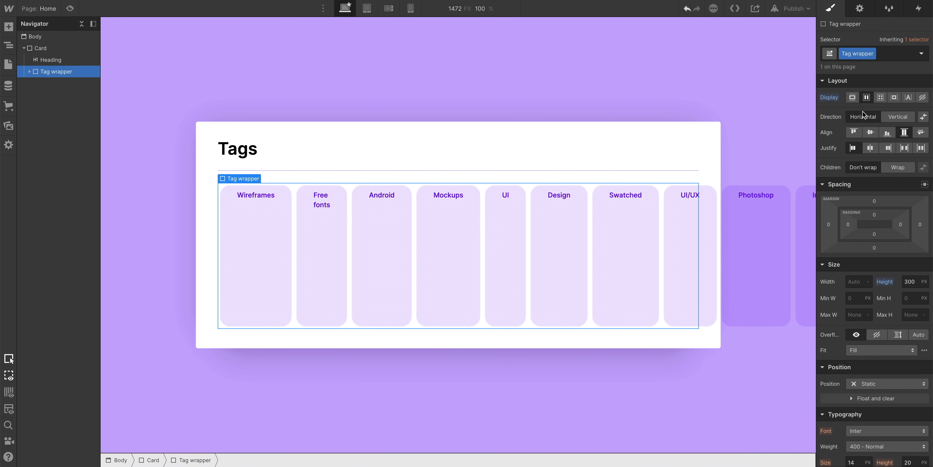
left_click(859, 132)
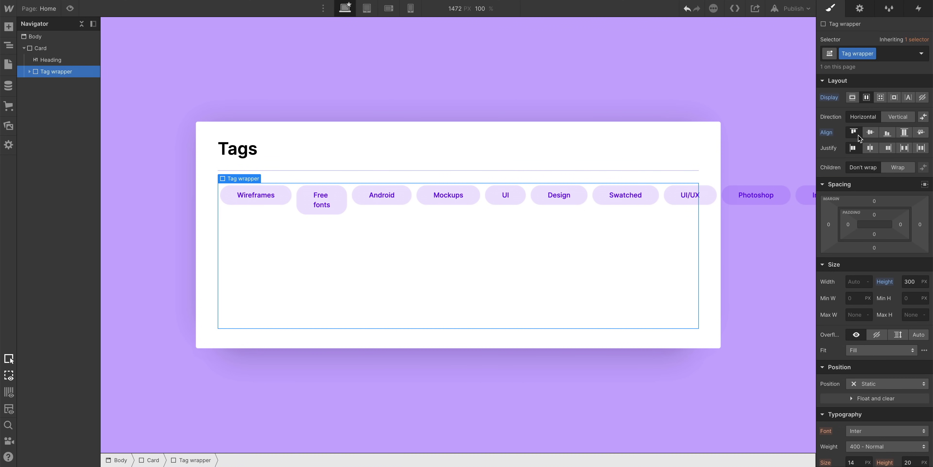
left_click(870, 149)
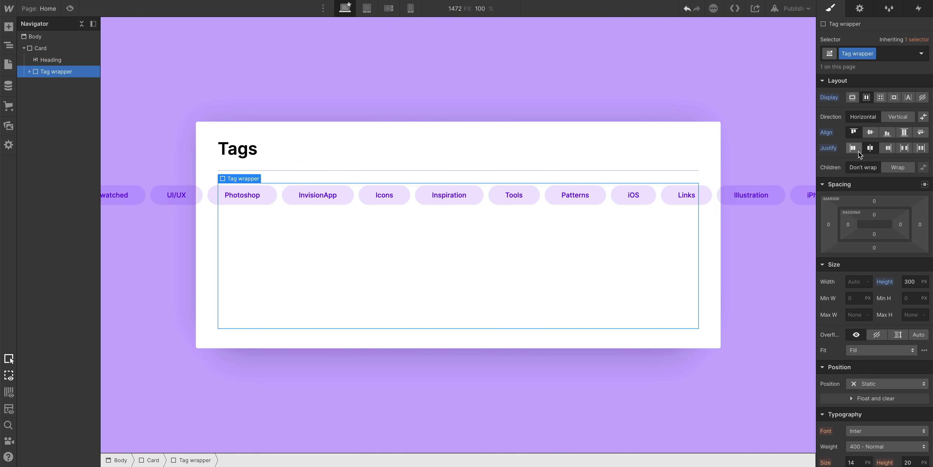
left_click(858, 150)
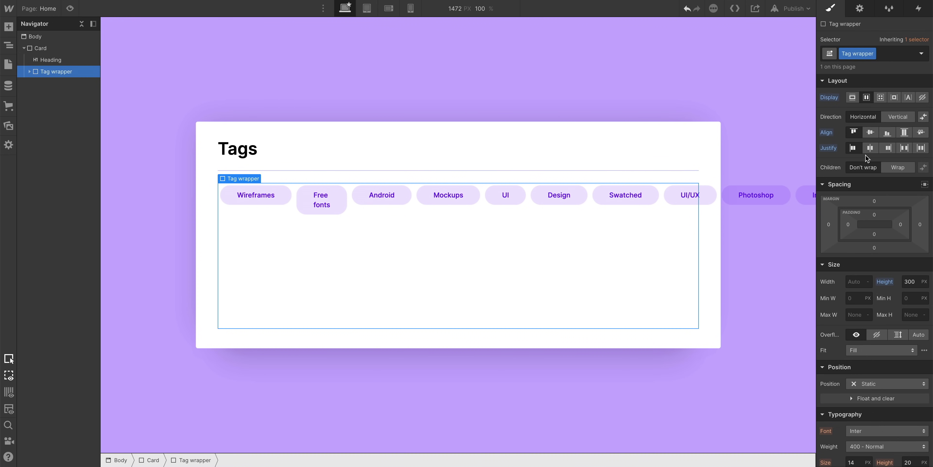
Step: Let the Tag wrapper's children wrap, try space between and space around for the rows, and align them to the start
left_click(895, 170)
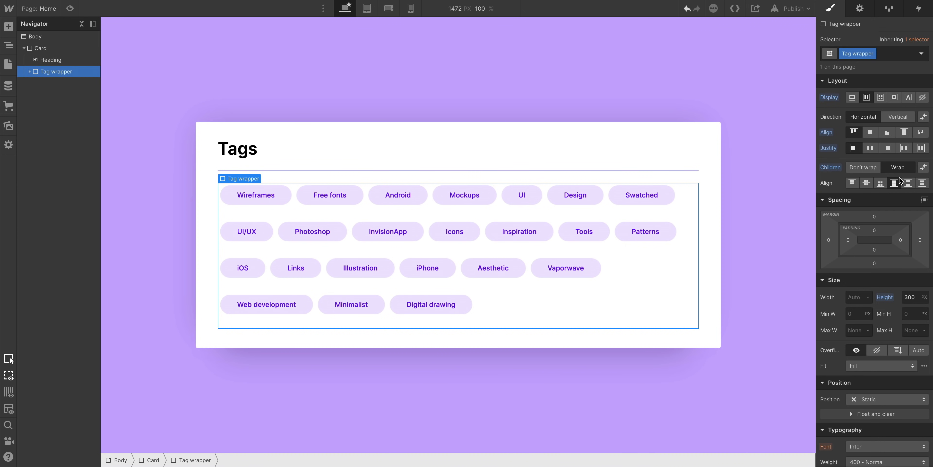
left_click(909, 183)
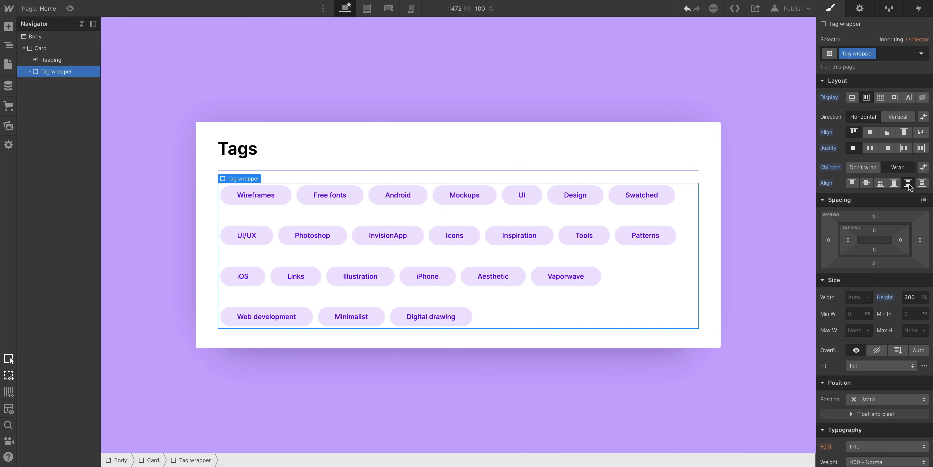
left_click(923, 183)
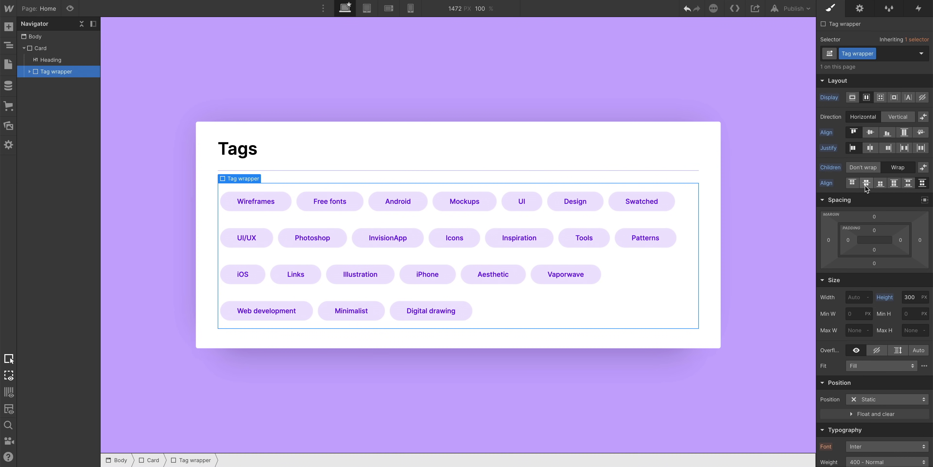
left_click(852, 185)
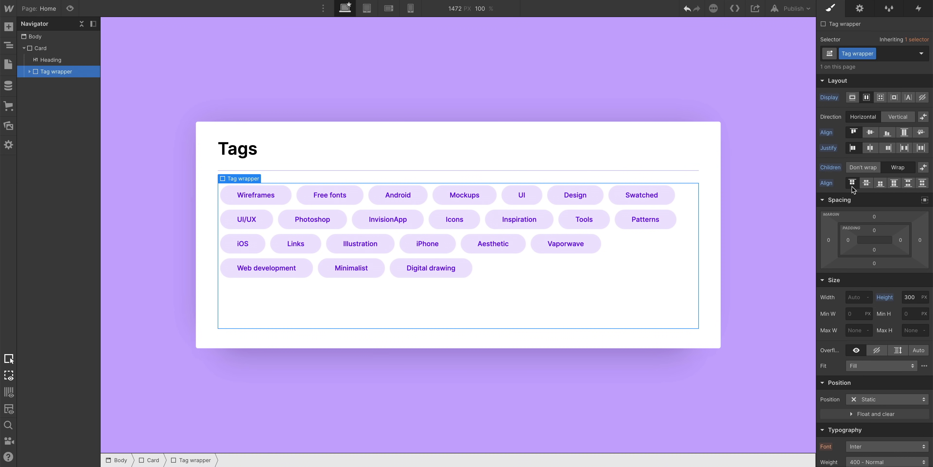
Step: Select the Patterns tag and adjust the Tag class's left and right padding together
left_click(669, 223)
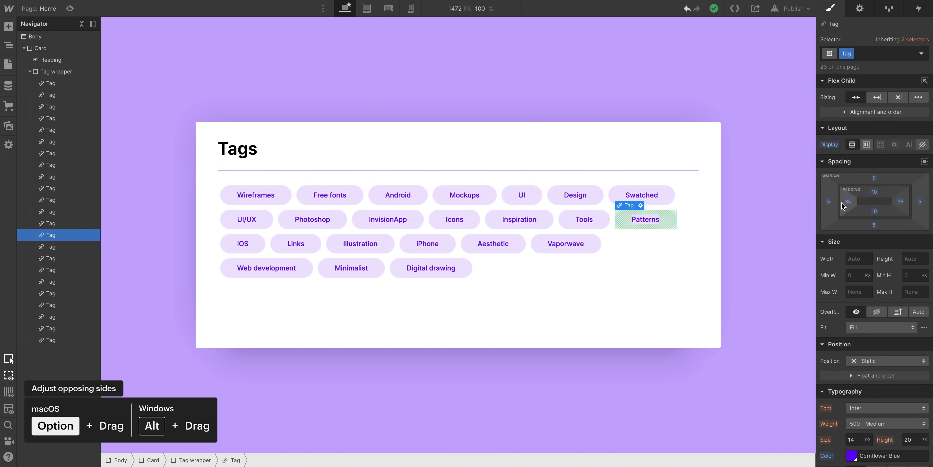
mouse_move(843, 206)
left_mouse_down()
mouse_move(837, 203)
mouse_move(849, 207)
left_mouse_up()
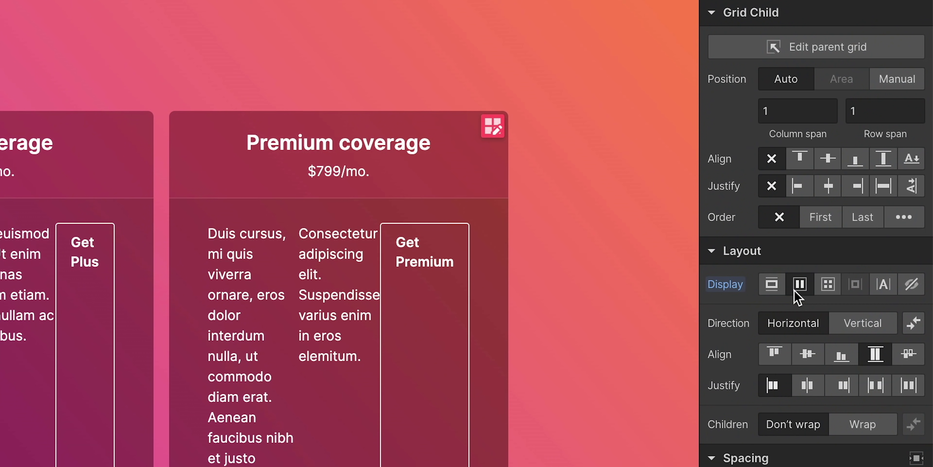
Step: Set the pricing cards' flex direction to Vertical
left_click(840, 328)
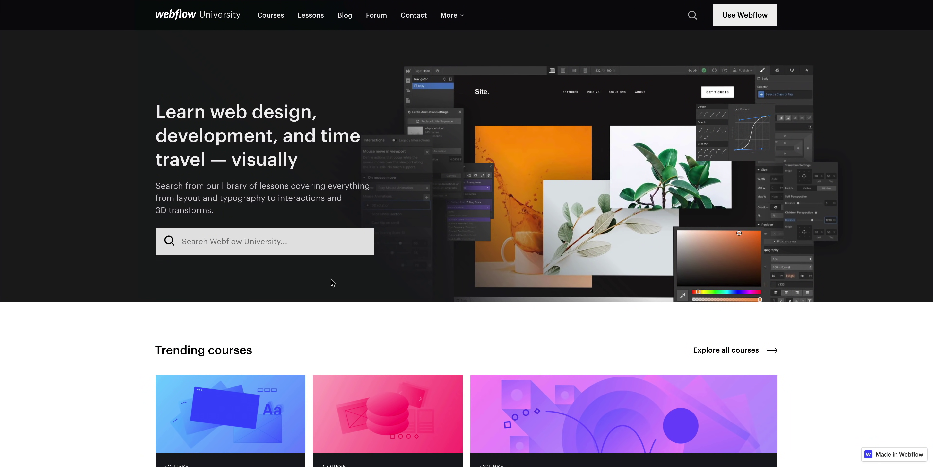
Step: Search the Webflow University site for "Flexbox"
left_click(311, 240)
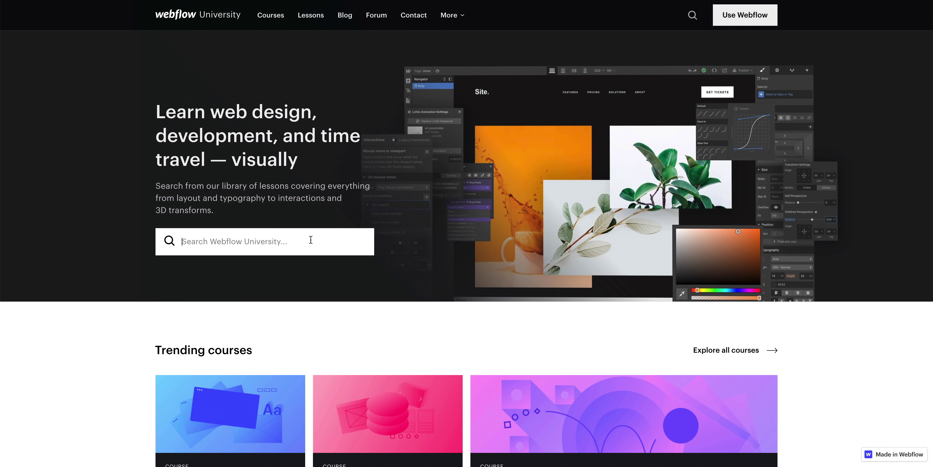
type("Flexbox")
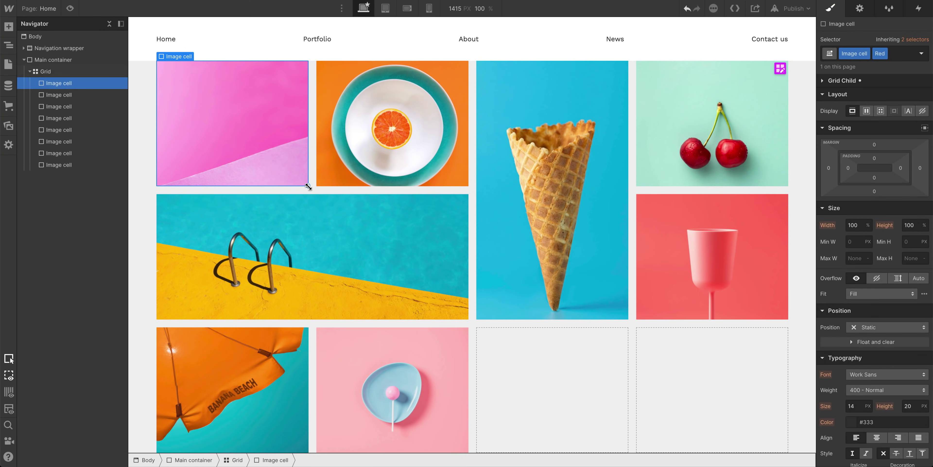
left_click_drag(558, 176, 615, 175)
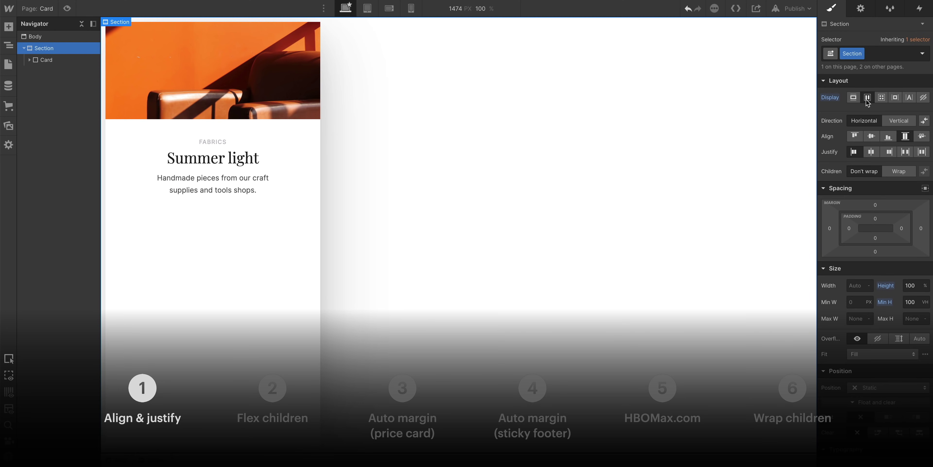
Step: Center the Section's card with Align and Justify on the Card page, and set the Ocean blue card's order to First
left_click(871, 136)
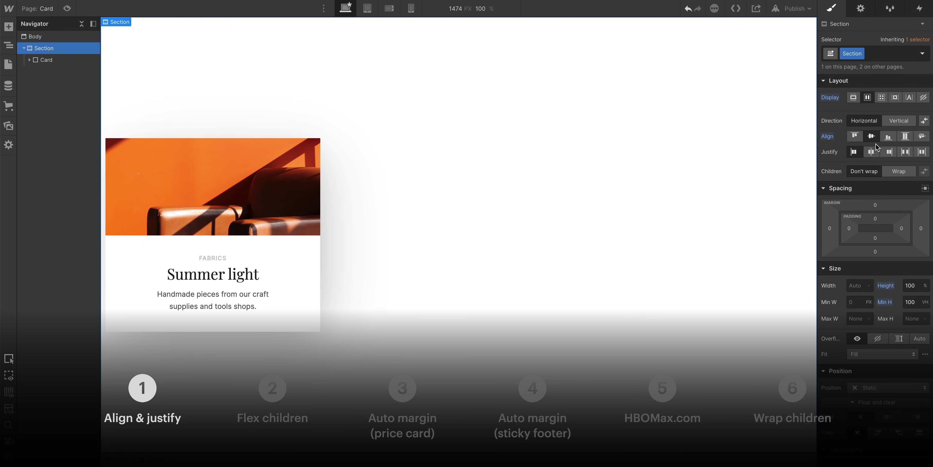
left_click(872, 153)
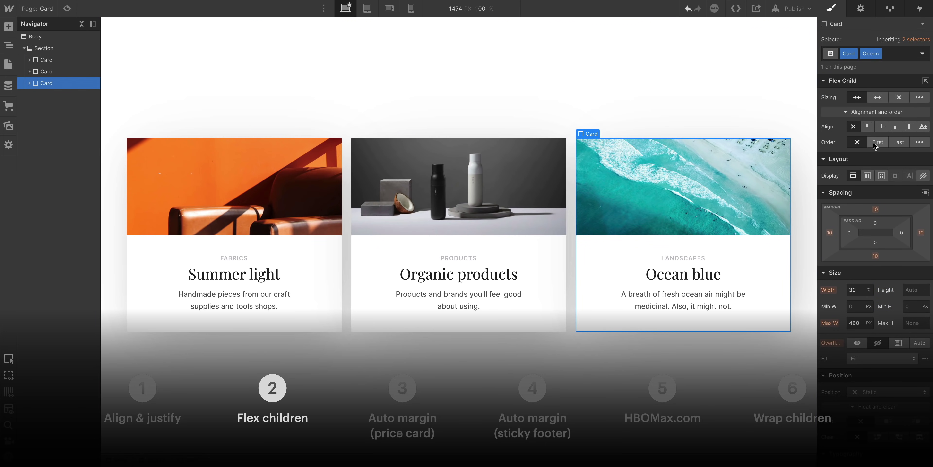
left_click(875, 145)
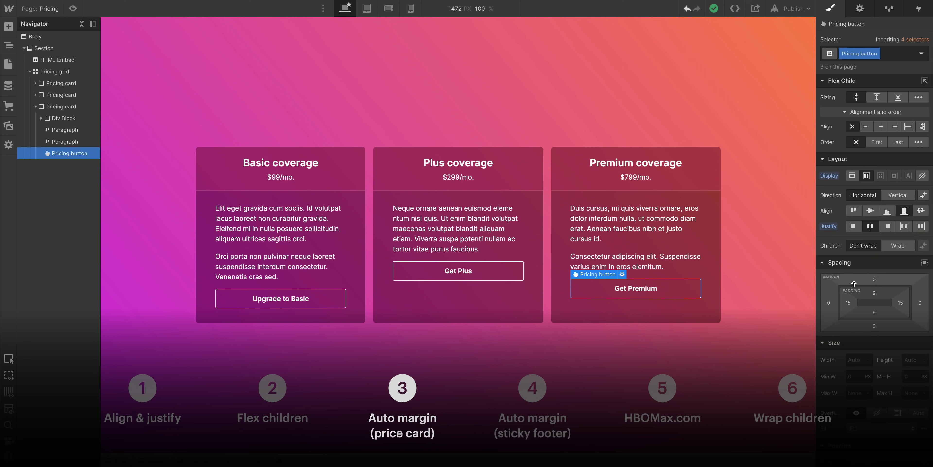
Step: Set the top margin to Auto for the Pricing button and for the Footer on the Sticky footer page
left_click(875, 280)
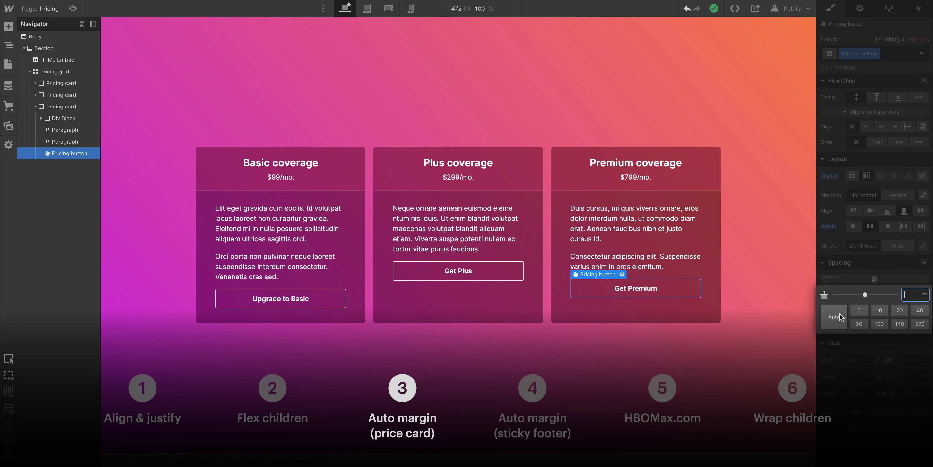
left_click(836, 323)
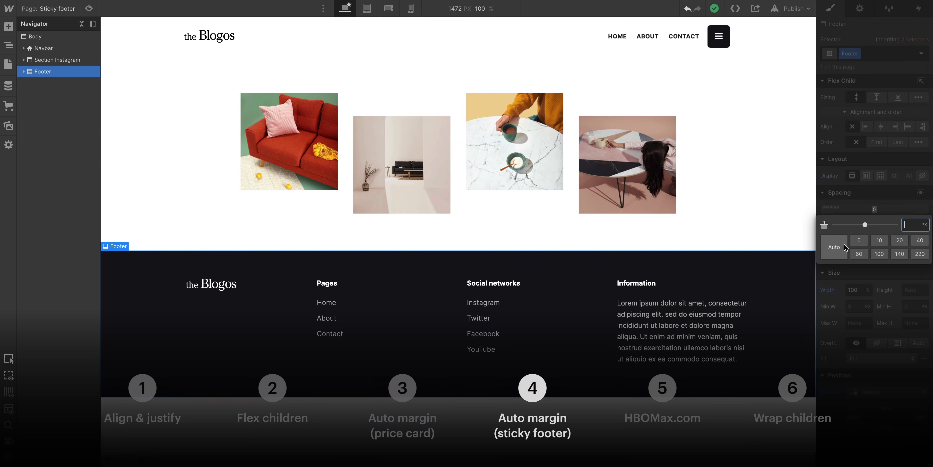
left_click(844, 244)
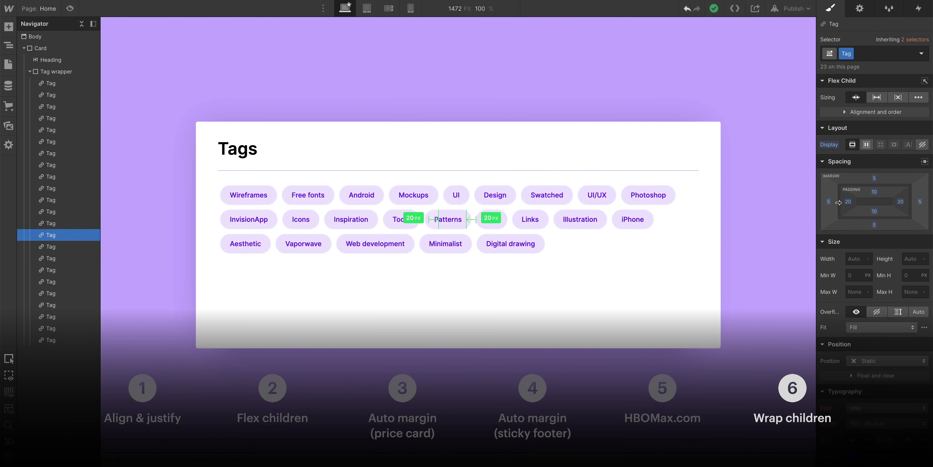
Step: Set the Tag class's left and right padding together to 37 px
left_click_drag(835, 204, 848, 203)
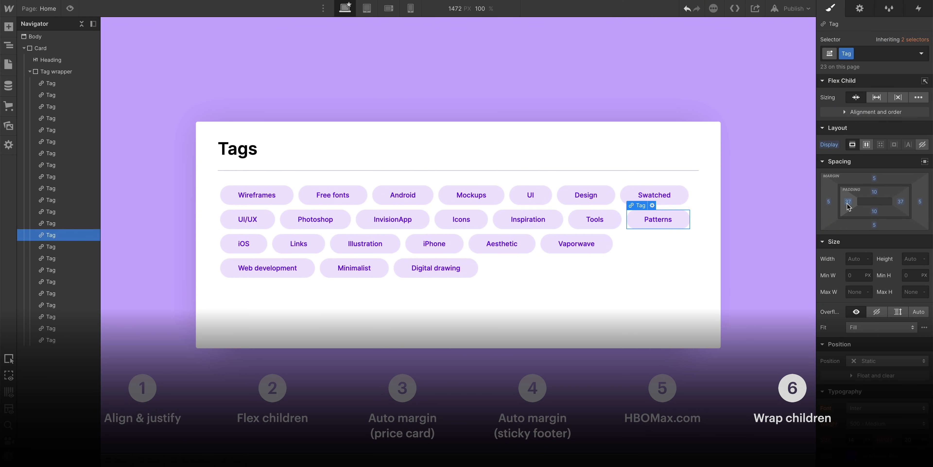